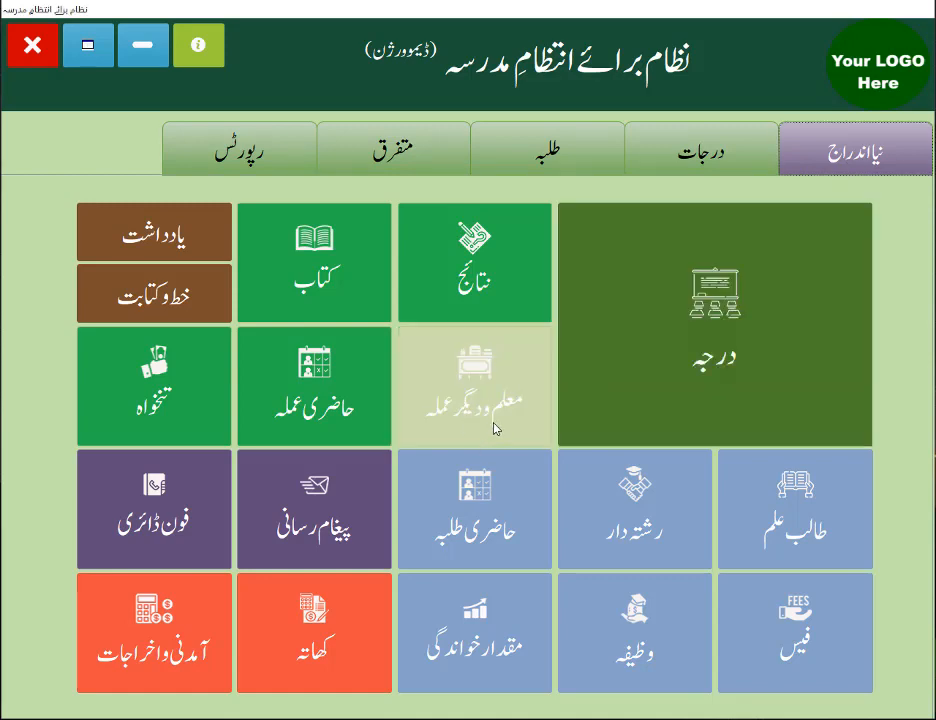
# Open the entry form for teachers and other staff (معلم و دیگر عملہ) and show the available job positions (ملازمت/عہدہ)
pyautogui.click(462, 398)
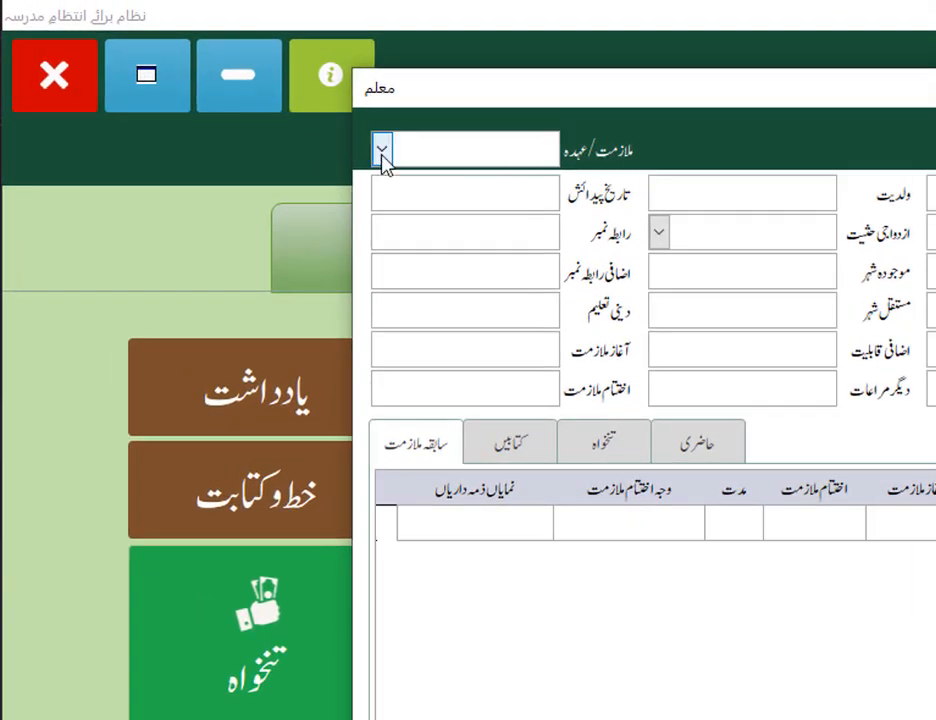
pyautogui.click(382, 150)
pyautogui.click(600, 163)
pyautogui.click(380, 150)
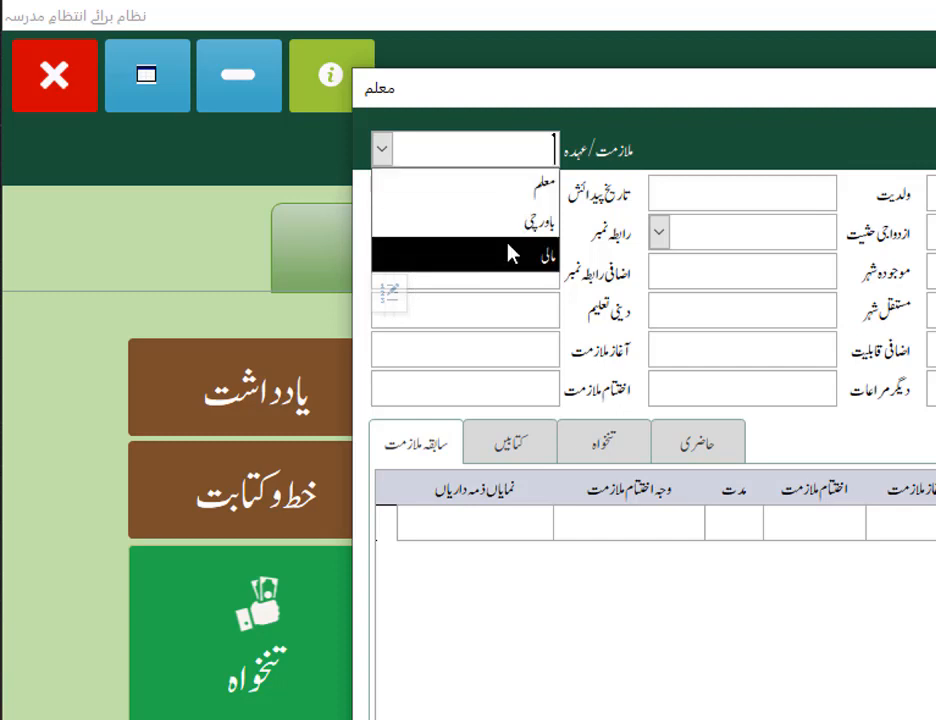
pyautogui.click(609, 175)
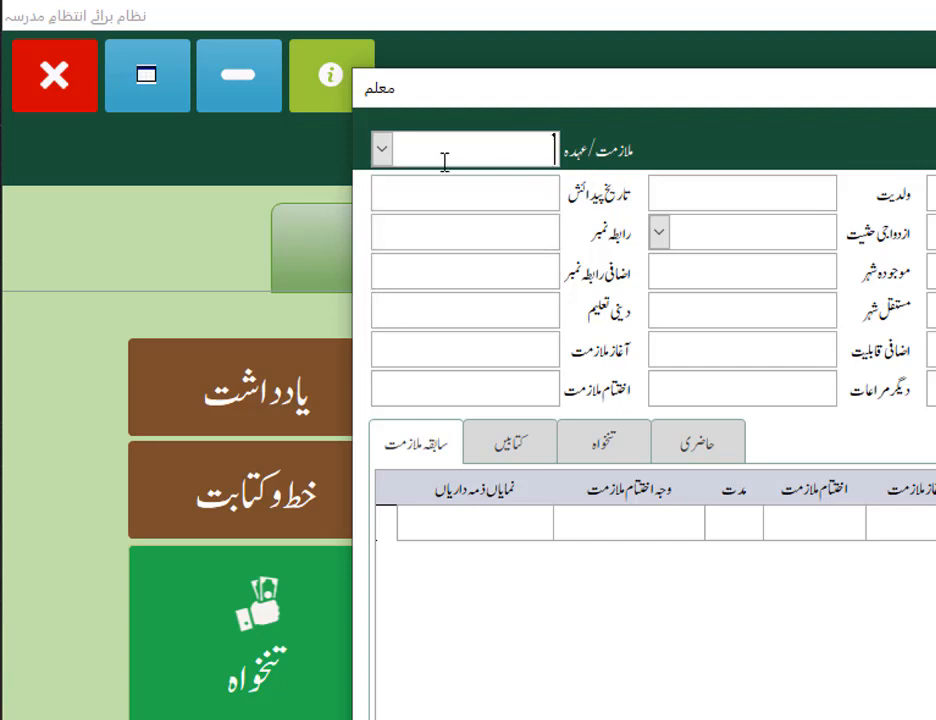
pyautogui.click(384, 152)
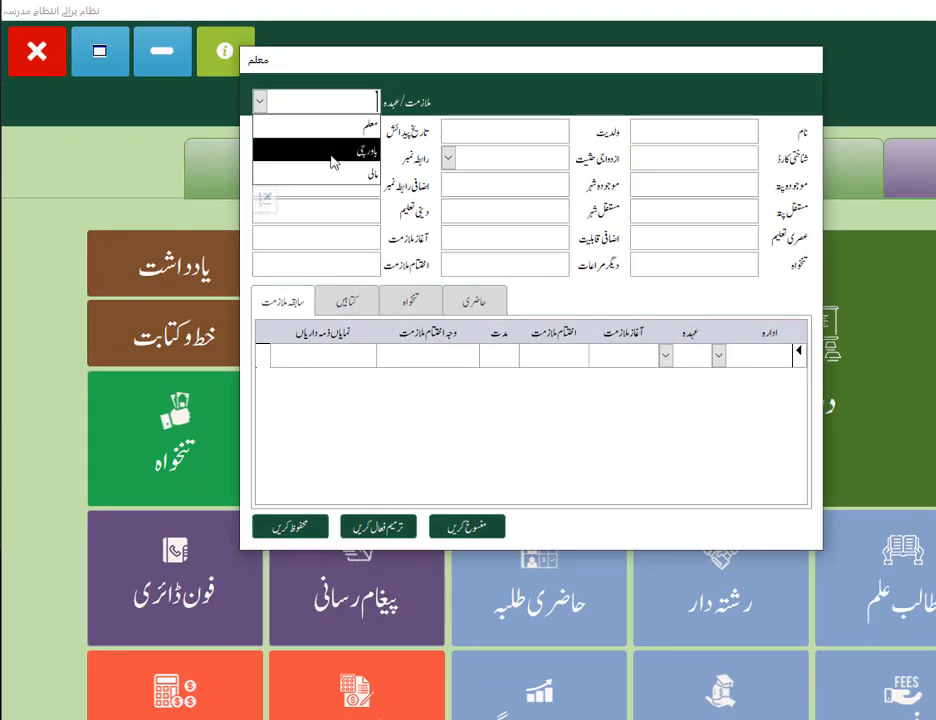
# Add صفائی as a new entry to the list of job positions and check the updated choices in the staff form
pyautogui.click(266, 201)
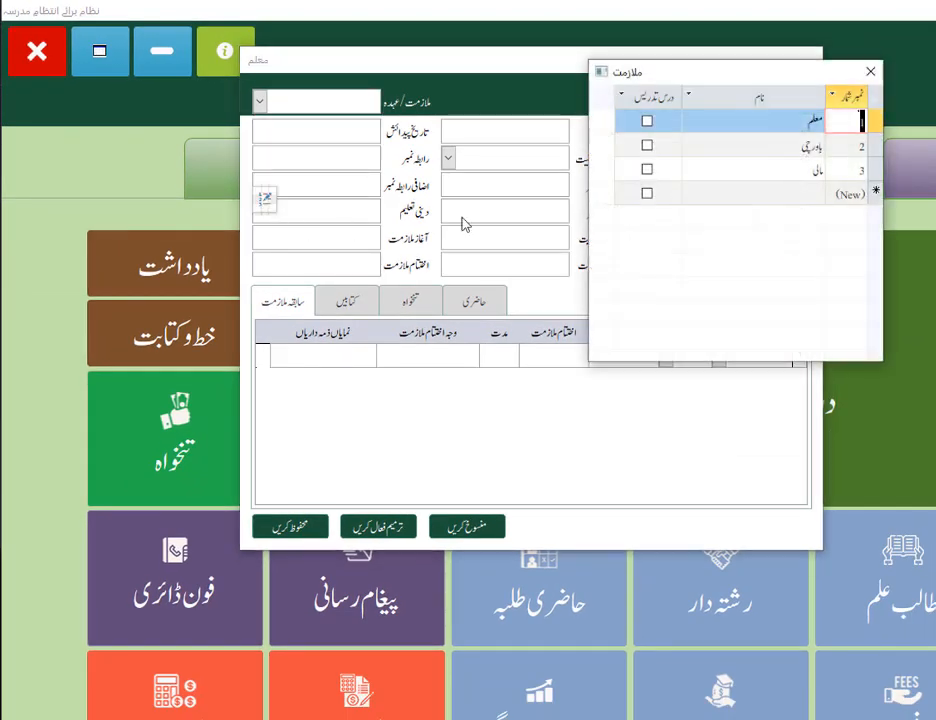
pyautogui.click(806, 193)
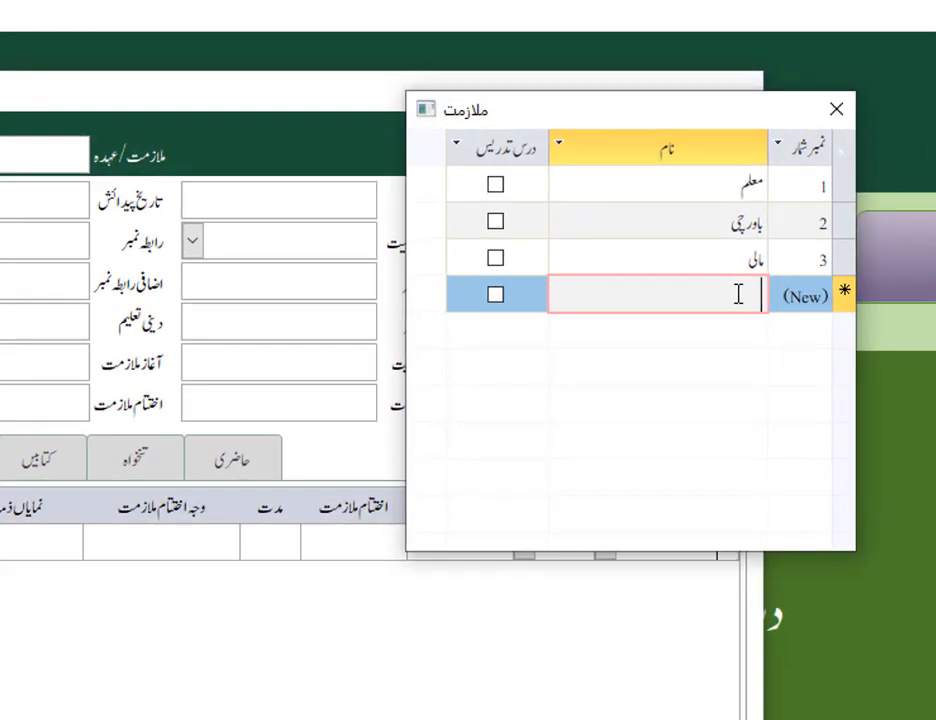
pyautogui.write('صفائی')
pyautogui.click(846, 114)
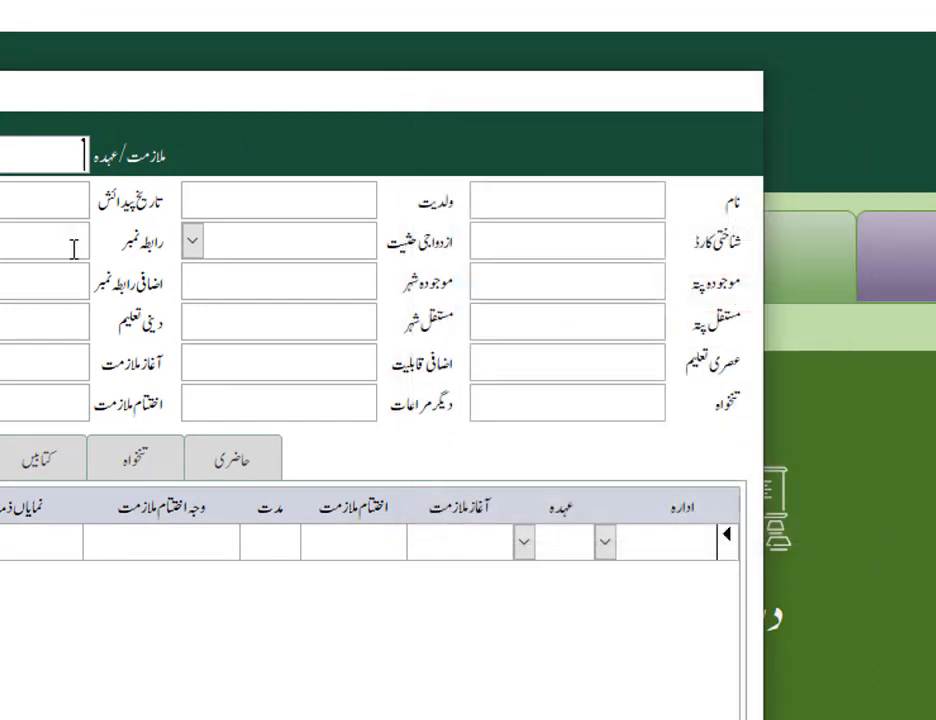
pyautogui.click(65, 155)
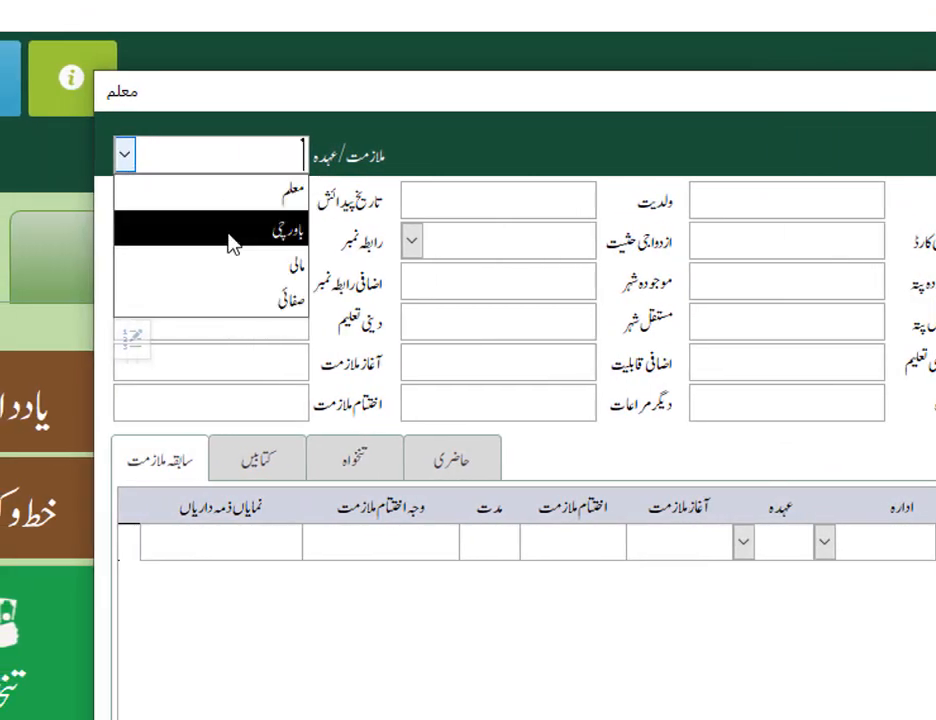
pyautogui.click(480, 208)
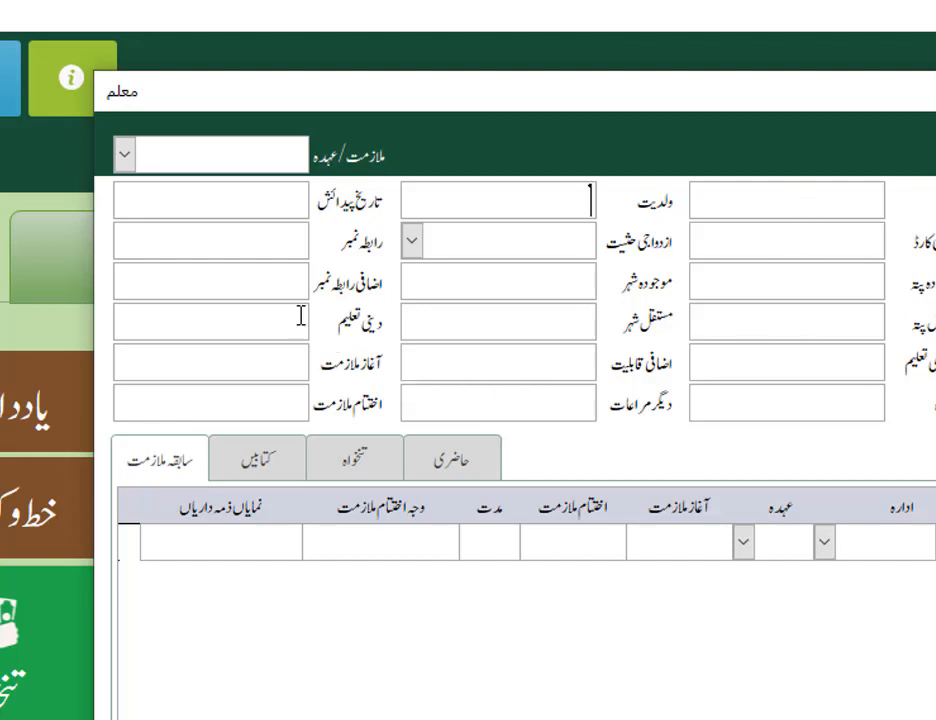
# Rename the معلم position to مدرس/معلم in the positions list and assign it to the staff record
pyautogui.click(125, 160)
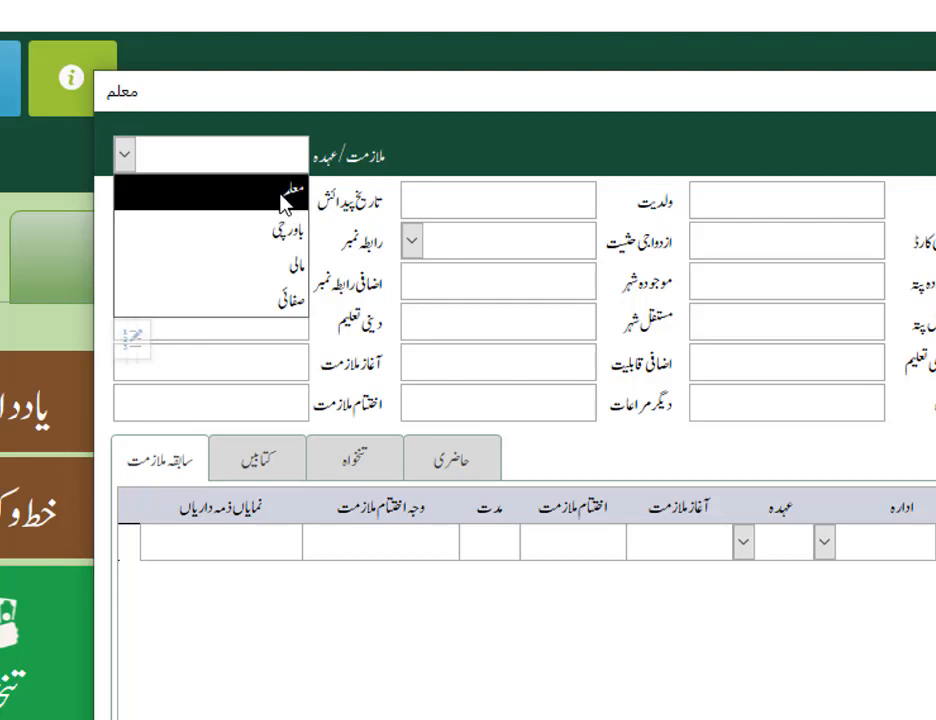
pyautogui.click(135, 339)
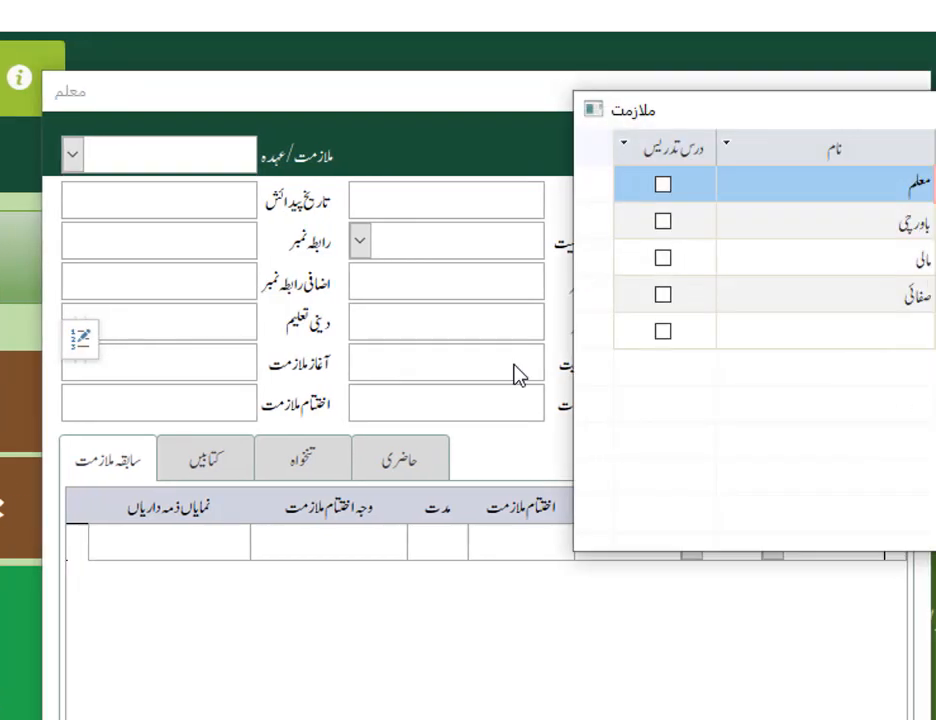
pyautogui.click(720, 192)
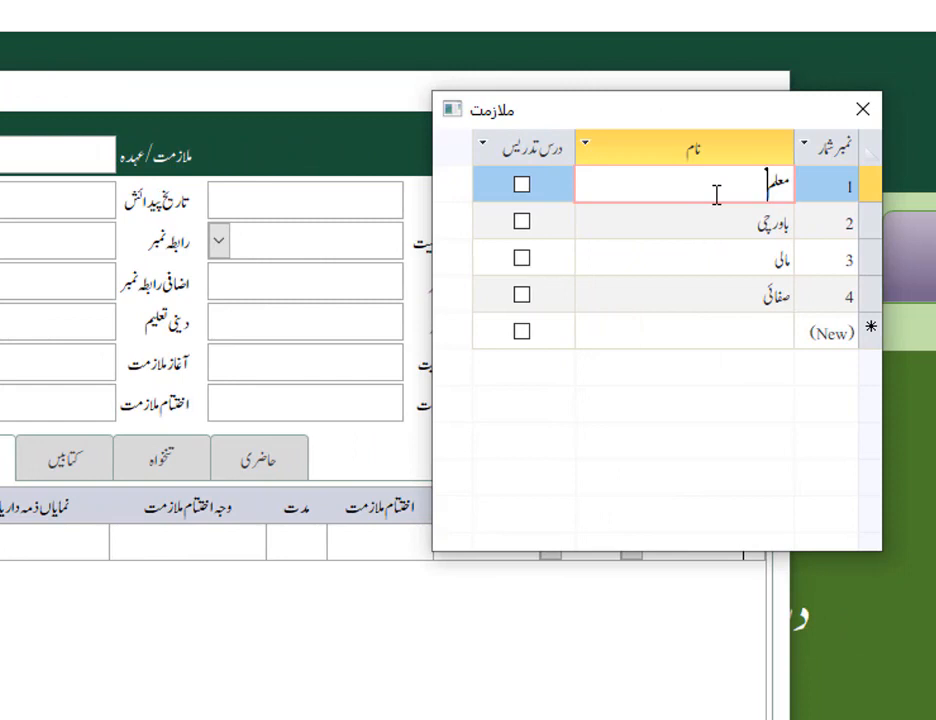
pyautogui.write('/مدرس')
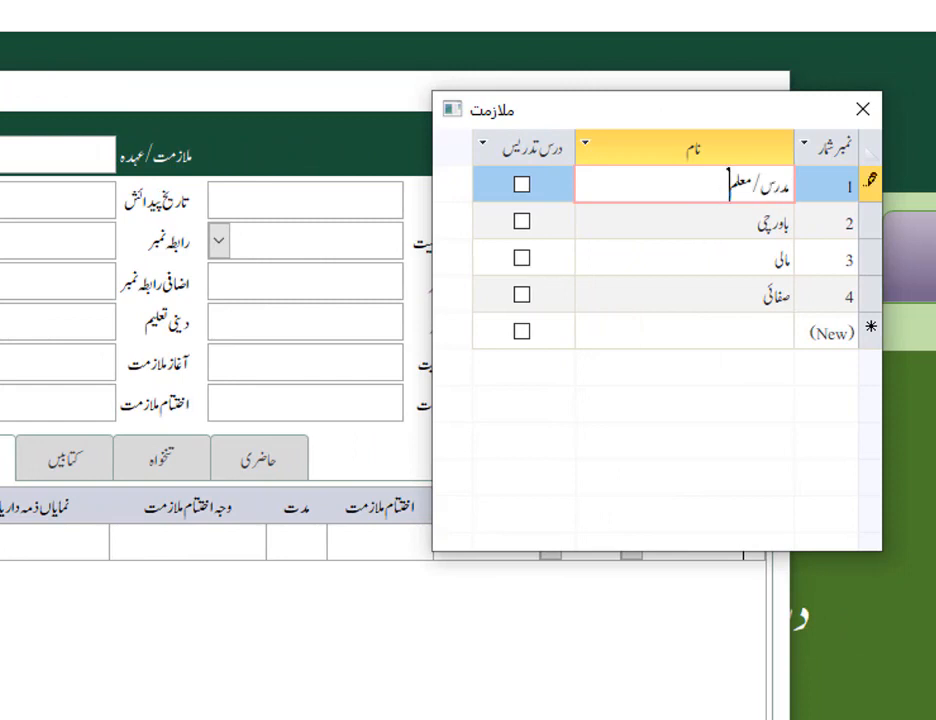
pyautogui.click(862, 110)
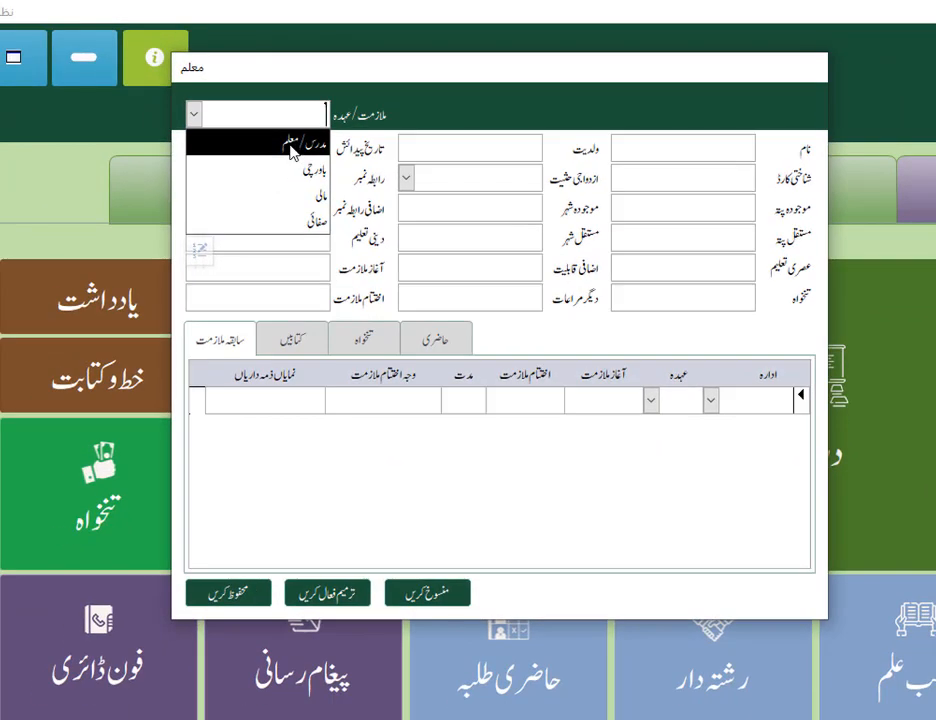
pyautogui.click(288, 148)
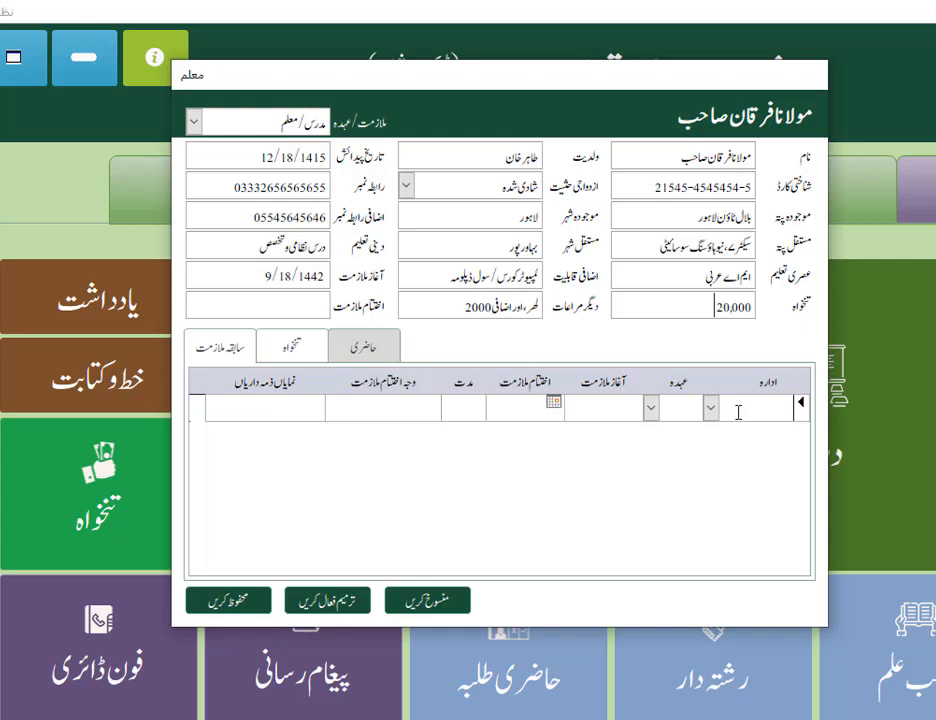
# Set the institution in the first previous-employment (سابقہ ملازمت) row to جامعہ دارالعلوم حقانیہ
pyautogui.click(738, 413)
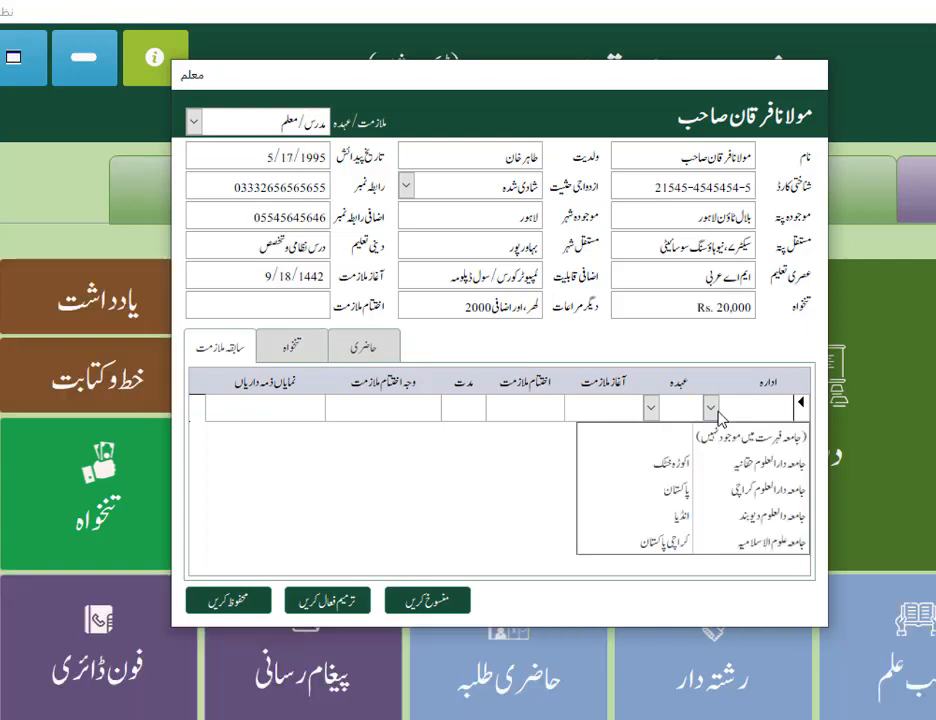
pyautogui.click(765, 466)
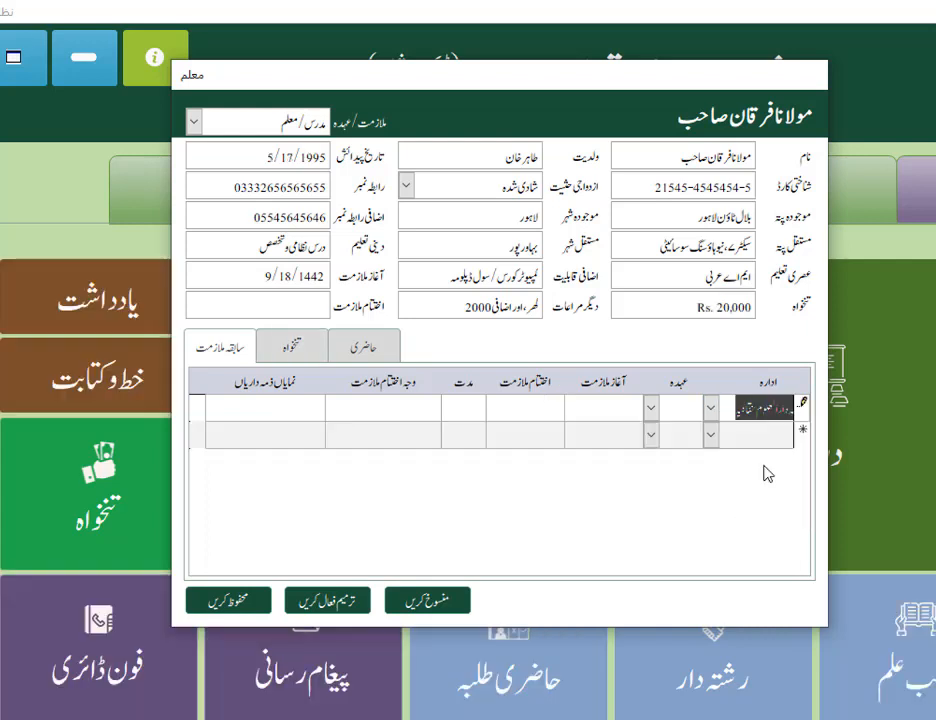
# Try to enter معلم as the position in the first previous-employment row without editing the list items
pyautogui.click(672, 411)
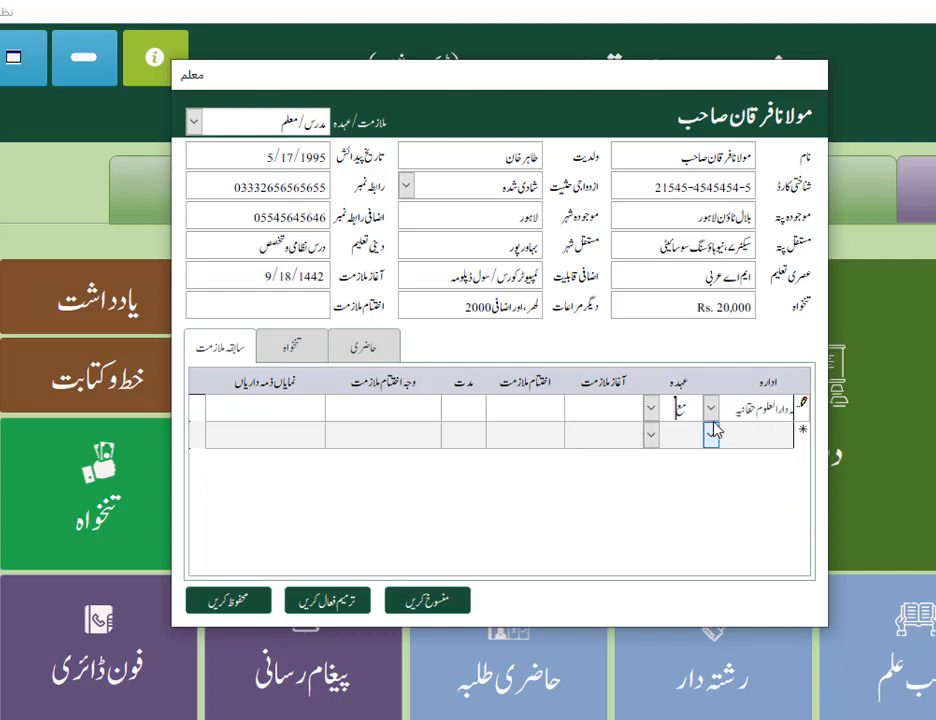
pyautogui.write('معلم')
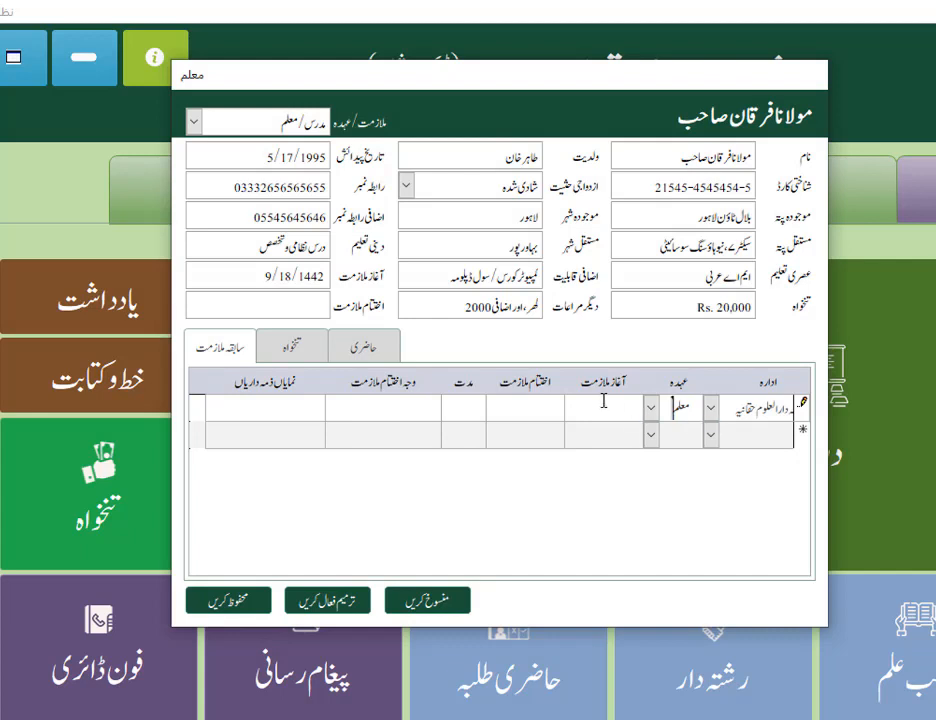
pyautogui.click(604, 402)
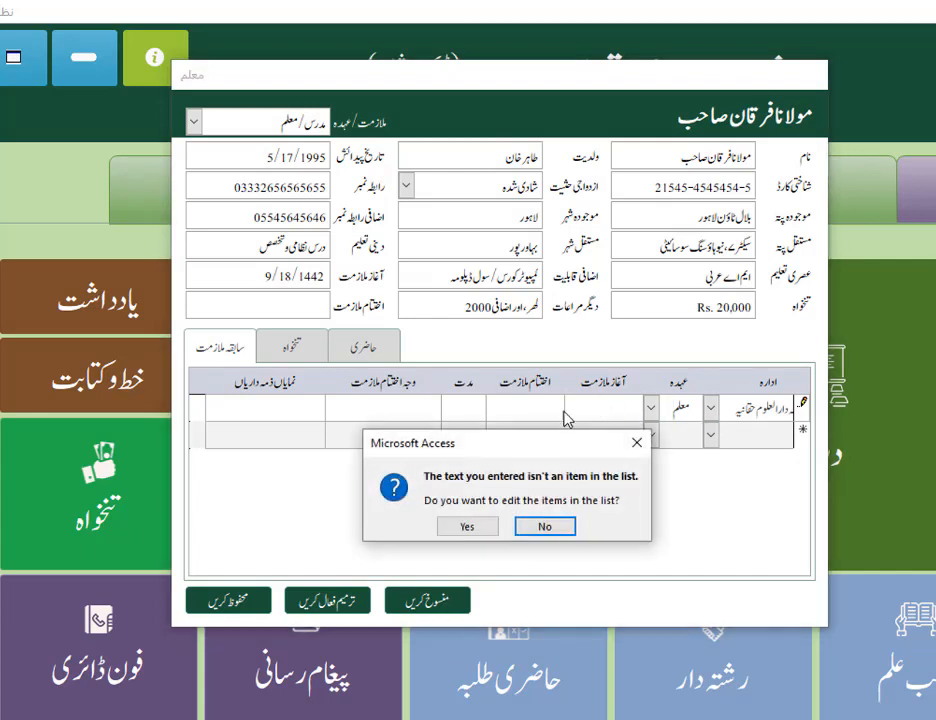
pyautogui.click(540, 527)
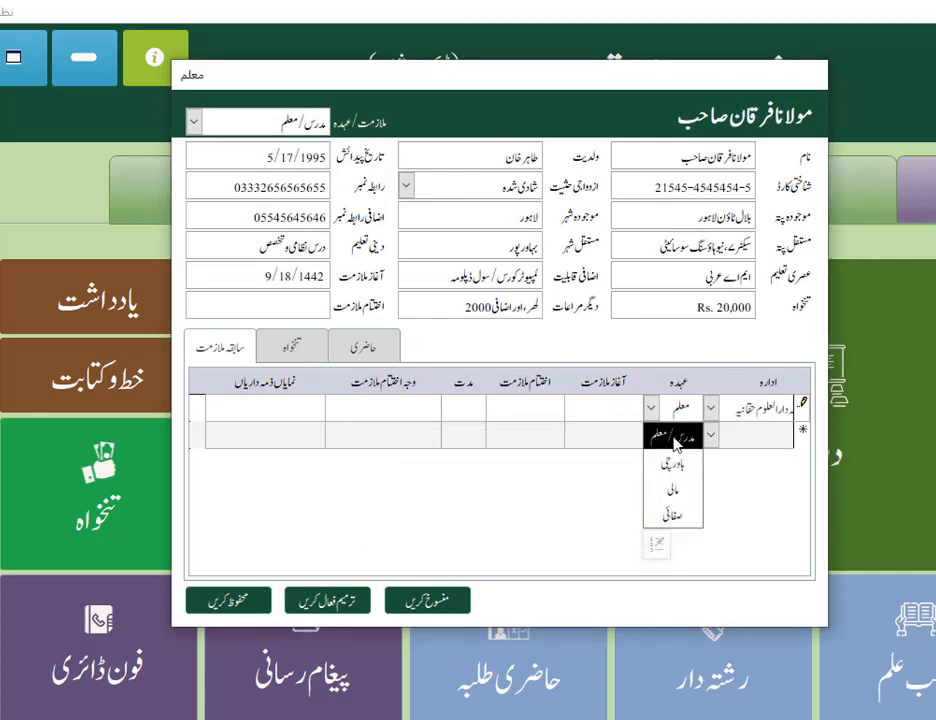
# Choose مدرس/معلم from the existing options as the position in the first previous-employment row
pyautogui.click(651, 408)
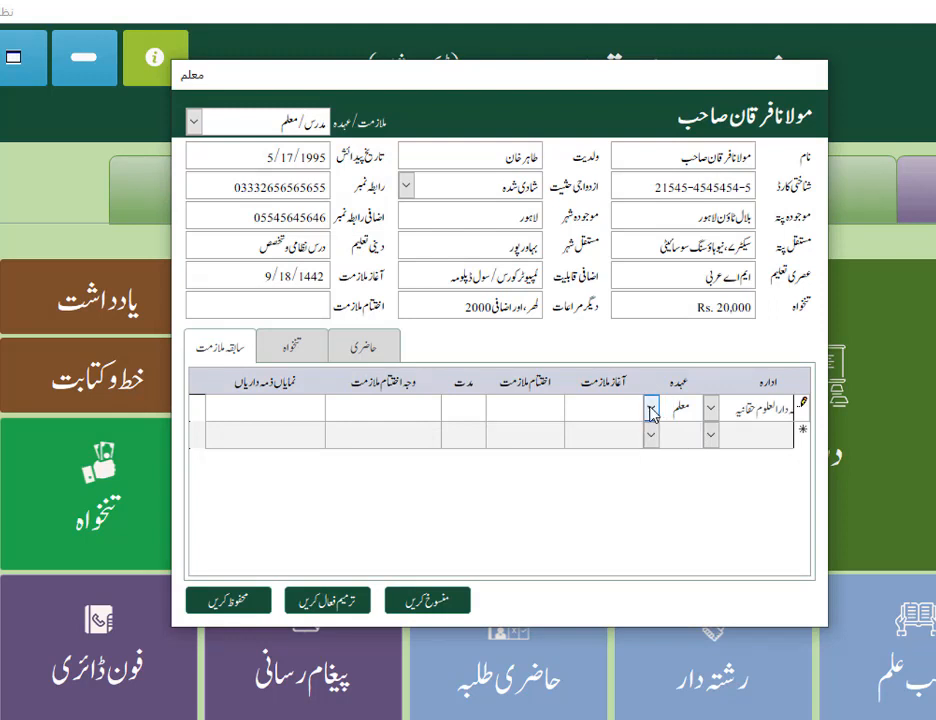
pyautogui.click(651, 408)
pyautogui.click(676, 439)
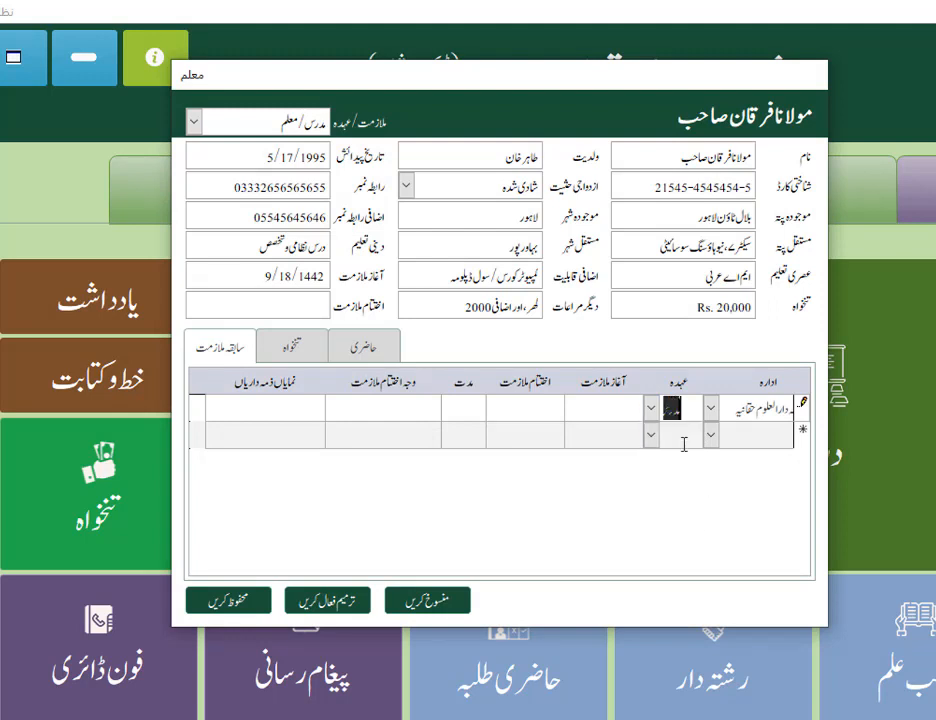
# Set the start date (آغاز ملازمت) of the previous employment to 11/15/1440
pyautogui.click(610, 411)
pyautogui.click(554, 402)
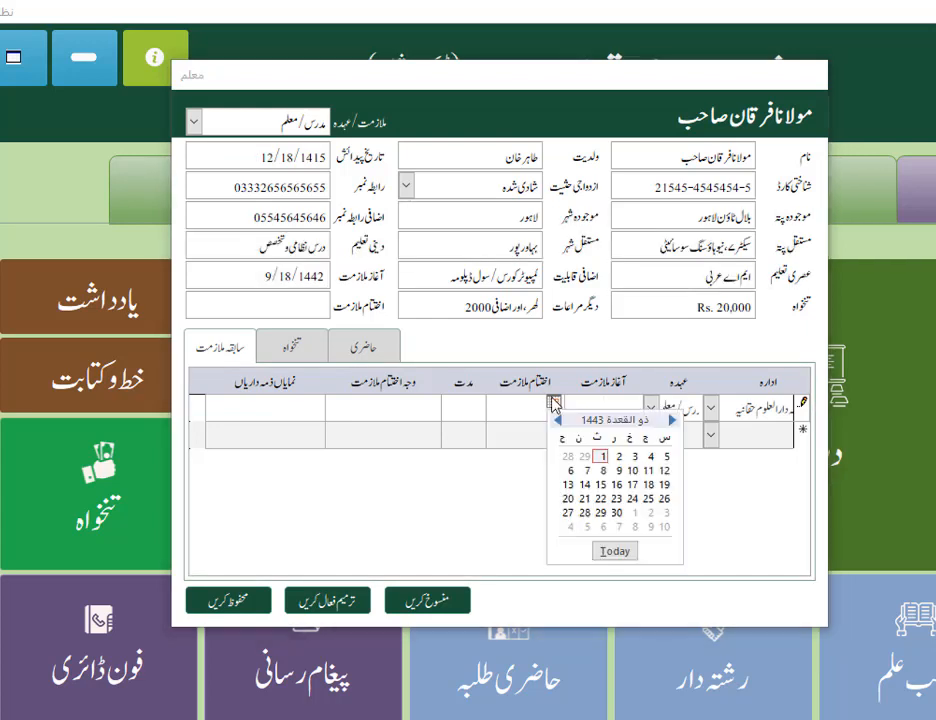
pyautogui.click(602, 486)
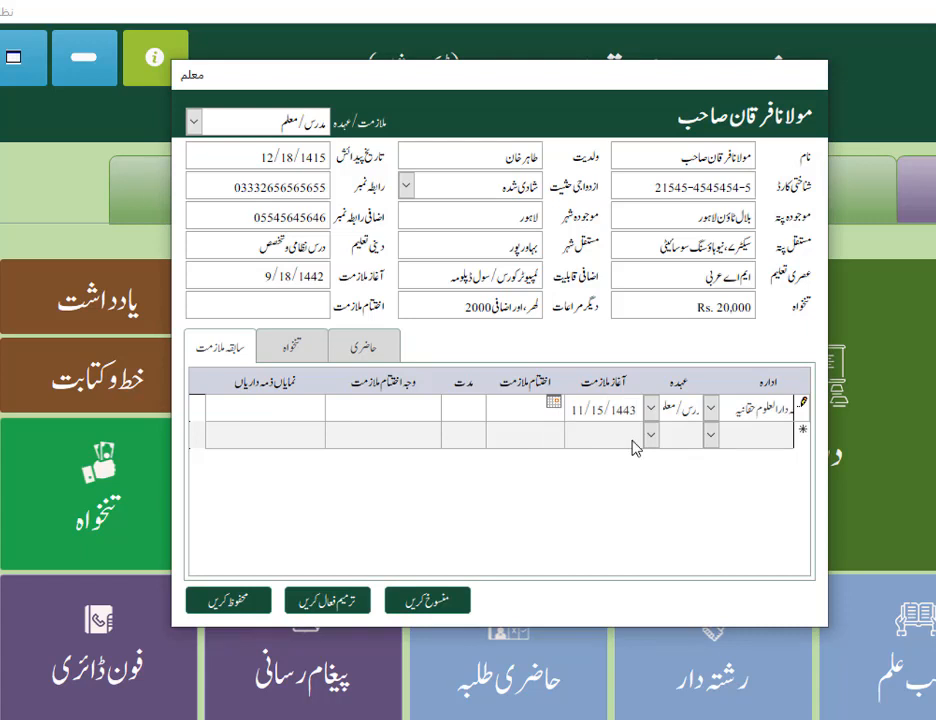
pyautogui.press('BackSpace')
pyautogui.press('BackSpace')
pyautogui.write('40')
# Set the end date (اختتام ملازمت) of the previous employment to 11/10/1442
pyautogui.click(545, 413)
pyautogui.click(476, 402)
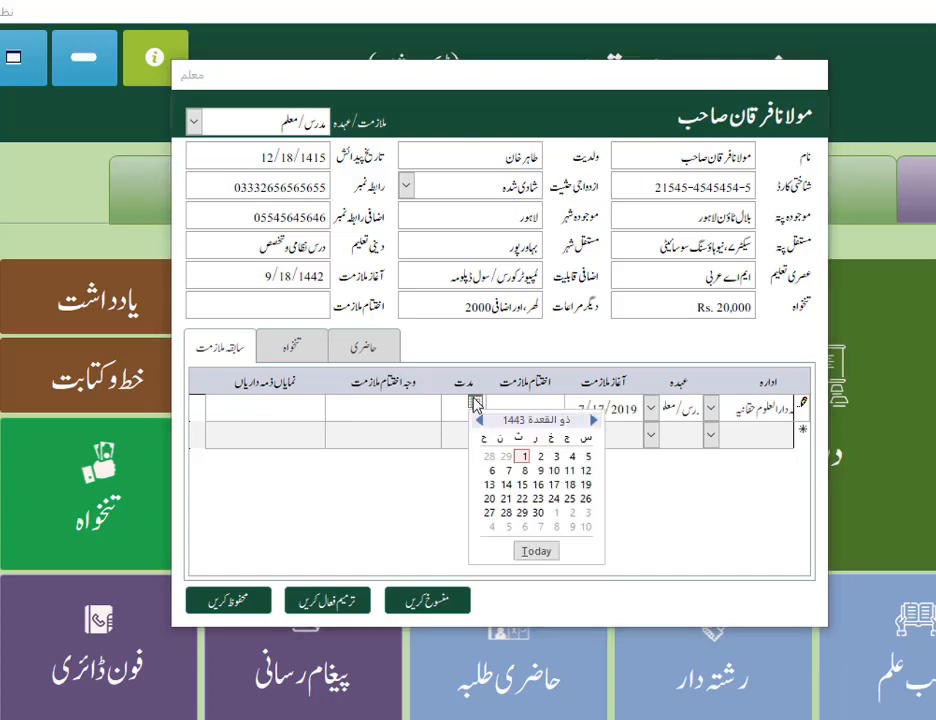
pyautogui.click(554, 470)
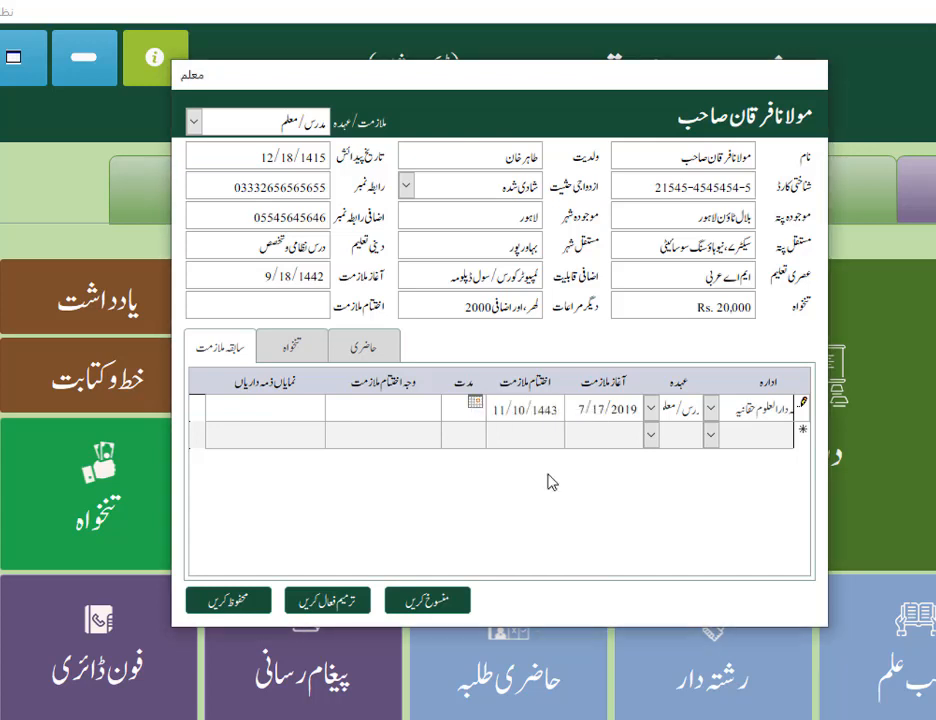
pyautogui.press('BackSpace')
pyautogui.write('2')
# Enter 2سال as the duration (مدت) of the previous employment
pyautogui.click(471, 406)
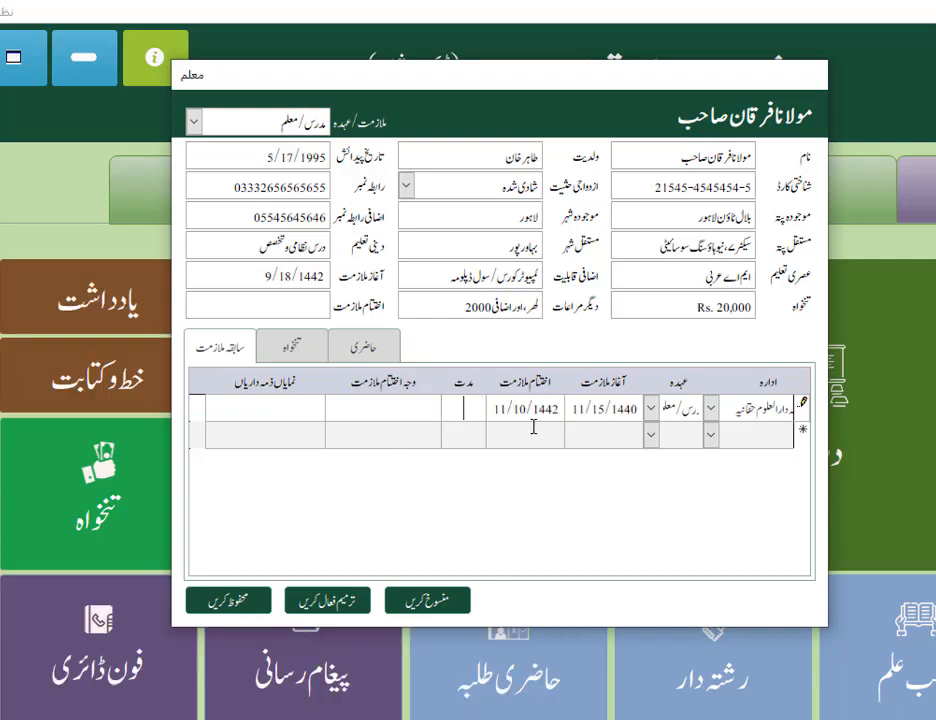
pyautogui.write('2سال')
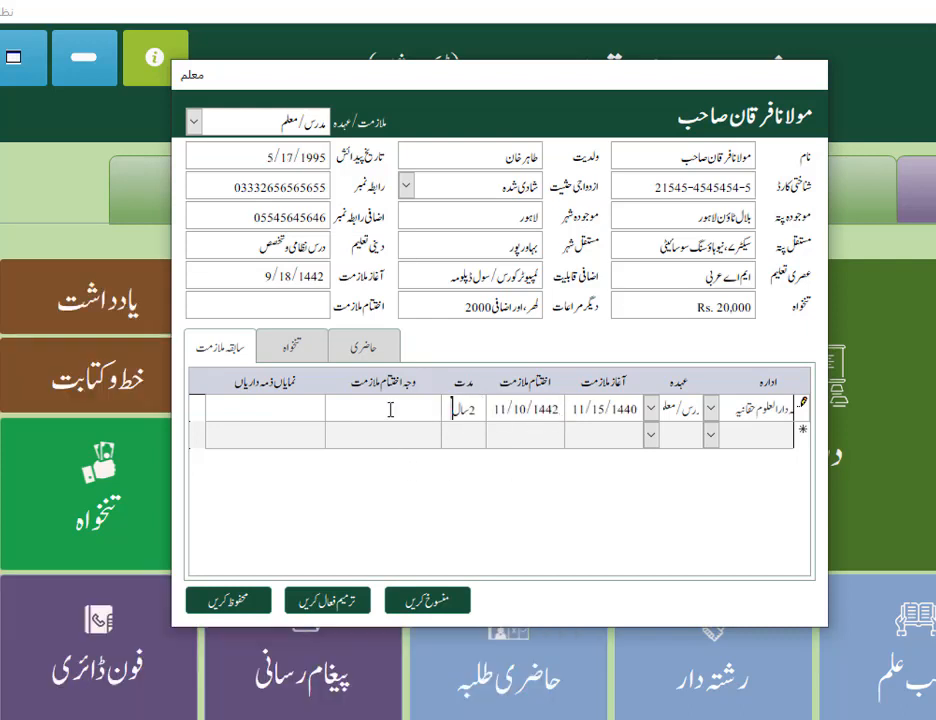
pyautogui.click(391, 411)
# Examine the staff member's salary (تنخواہ) and attendance (حاضری) history sections
pyautogui.click(290, 345)
pyautogui.click(338, 348)
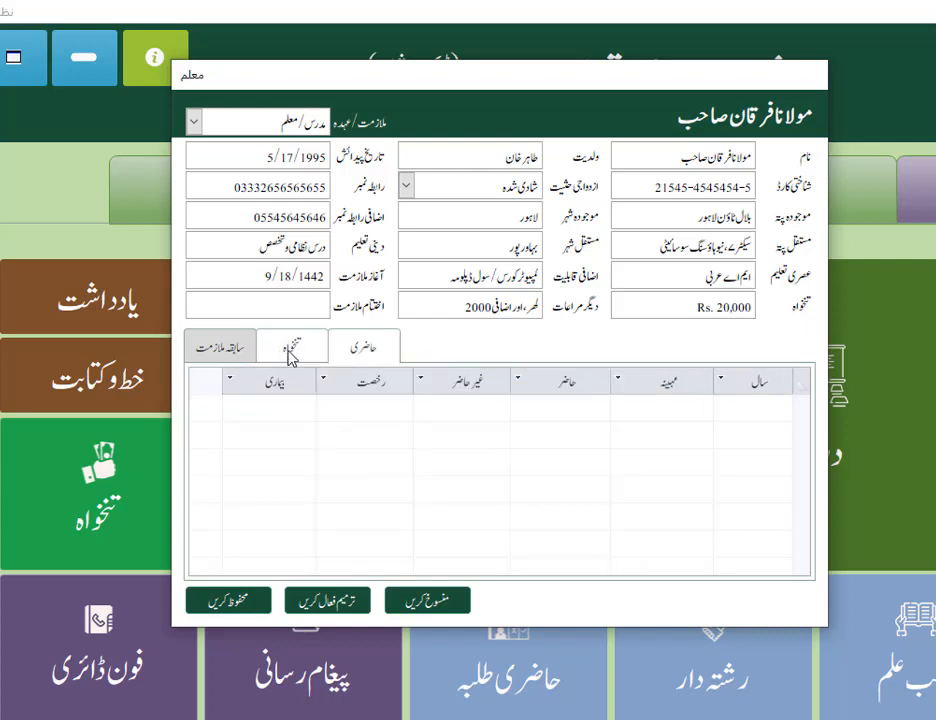
pyautogui.click(288, 350)
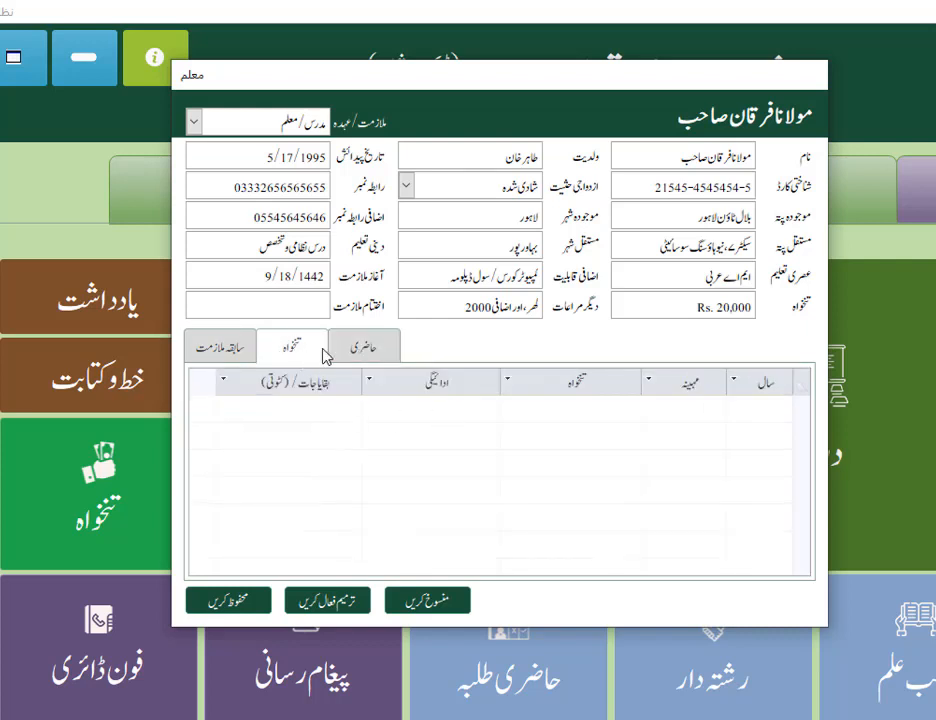
pyautogui.click(370, 356)
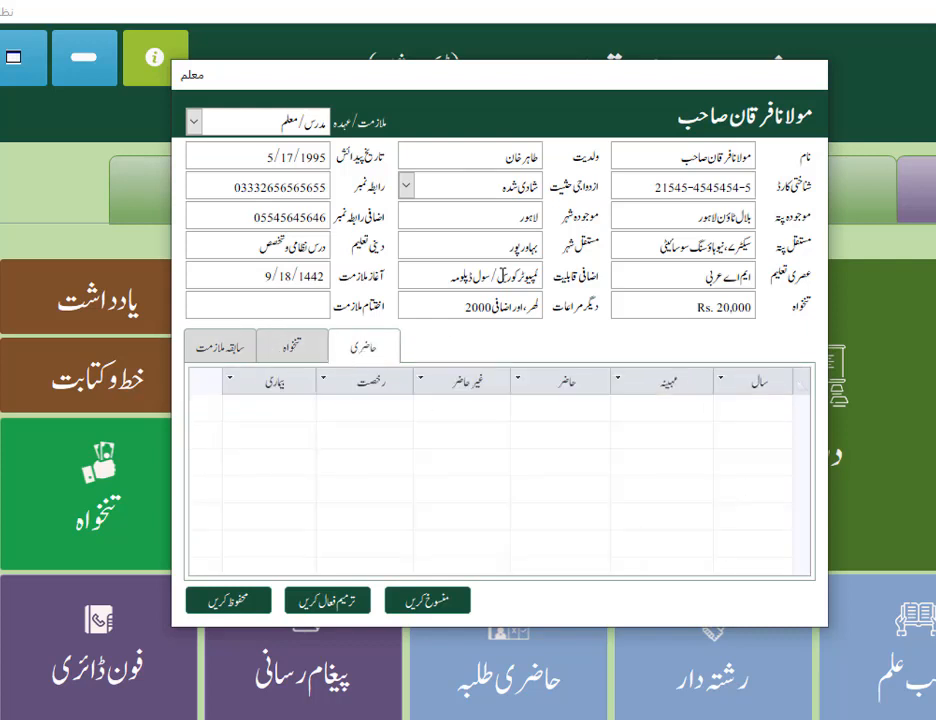
pyautogui.click(320, 349)
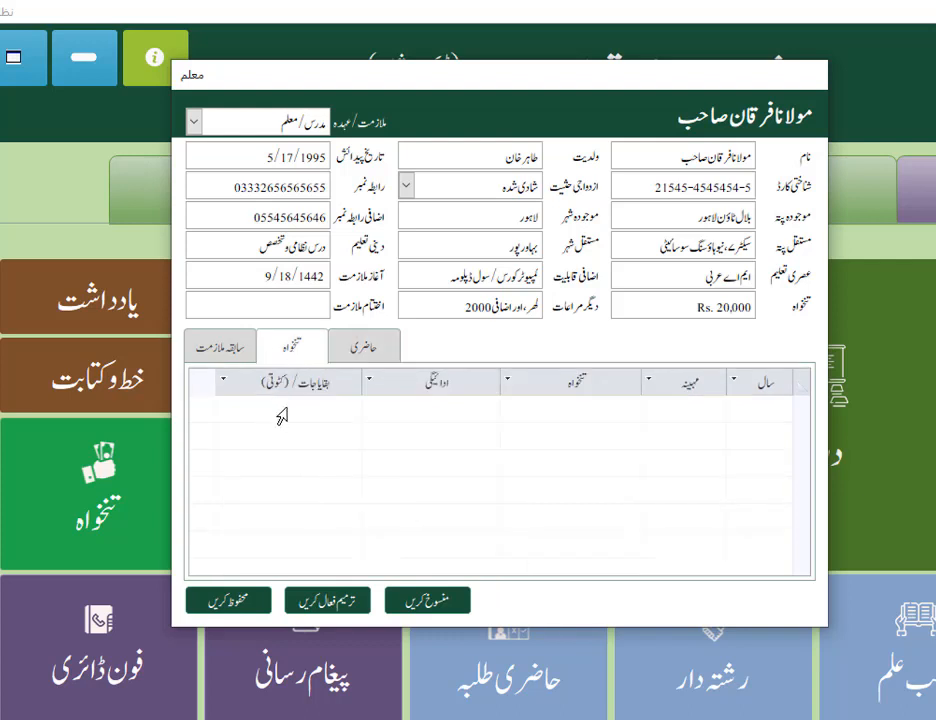
pyautogui.click(361, 356)
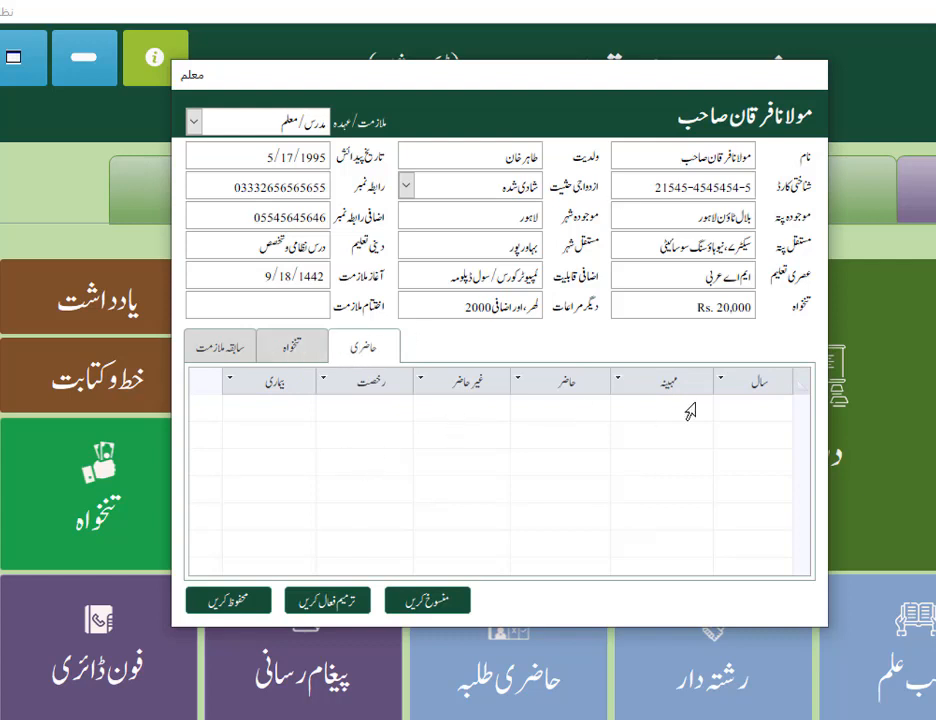
# Return to the previous-employment details and save the completed staff record
pyautogui.click(220, 347)
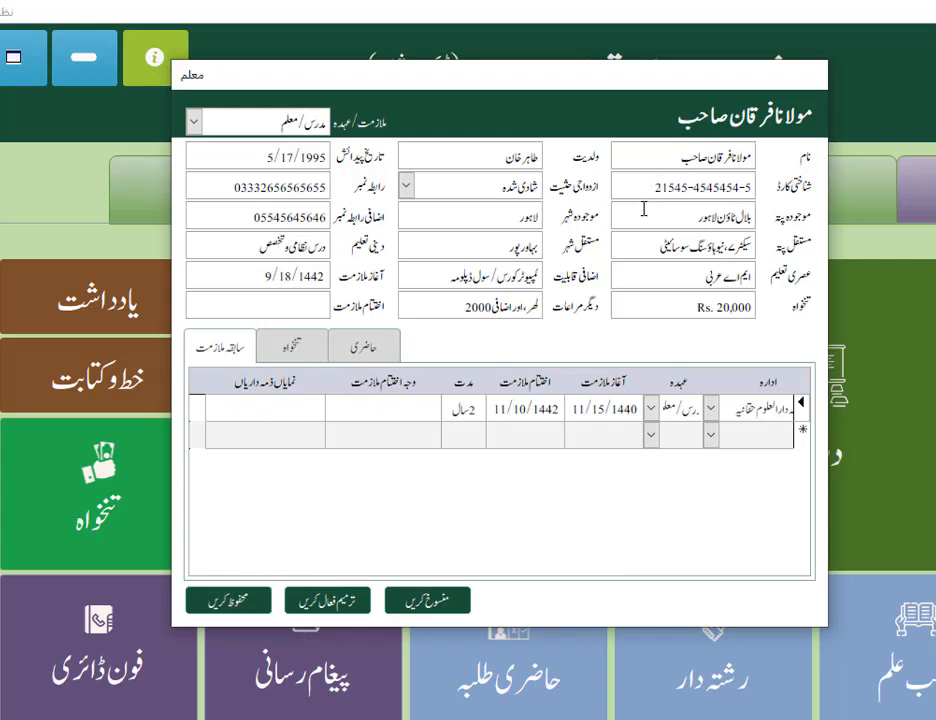
pyautogui.click(238, 607)
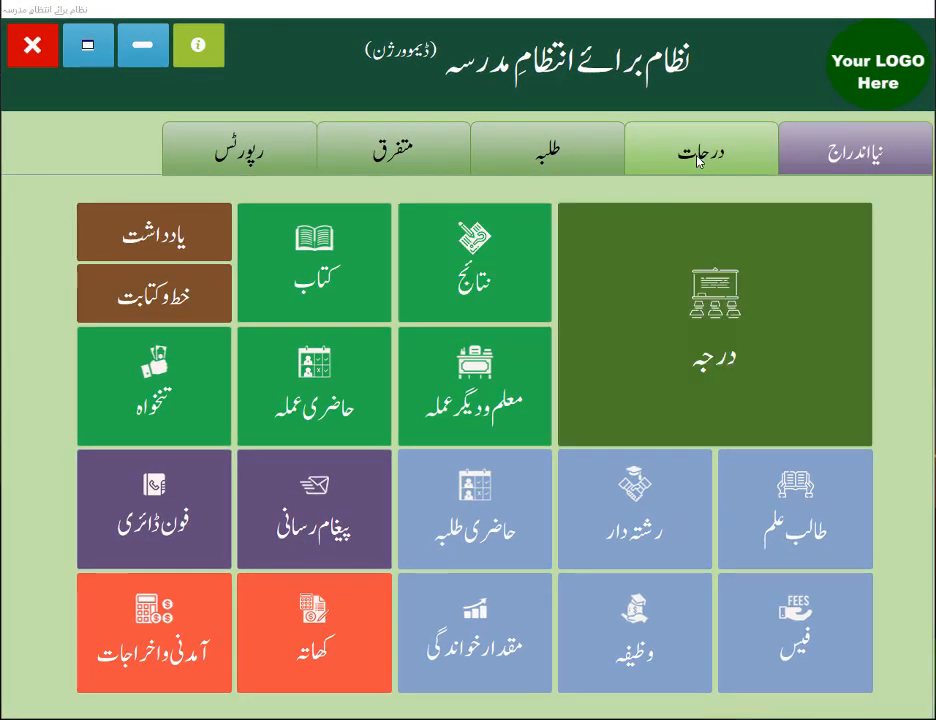
# Open the 2022 ثانی class, enable editing, and check the available معلم choices for the اردو book
pyautogui.click(699, 160)
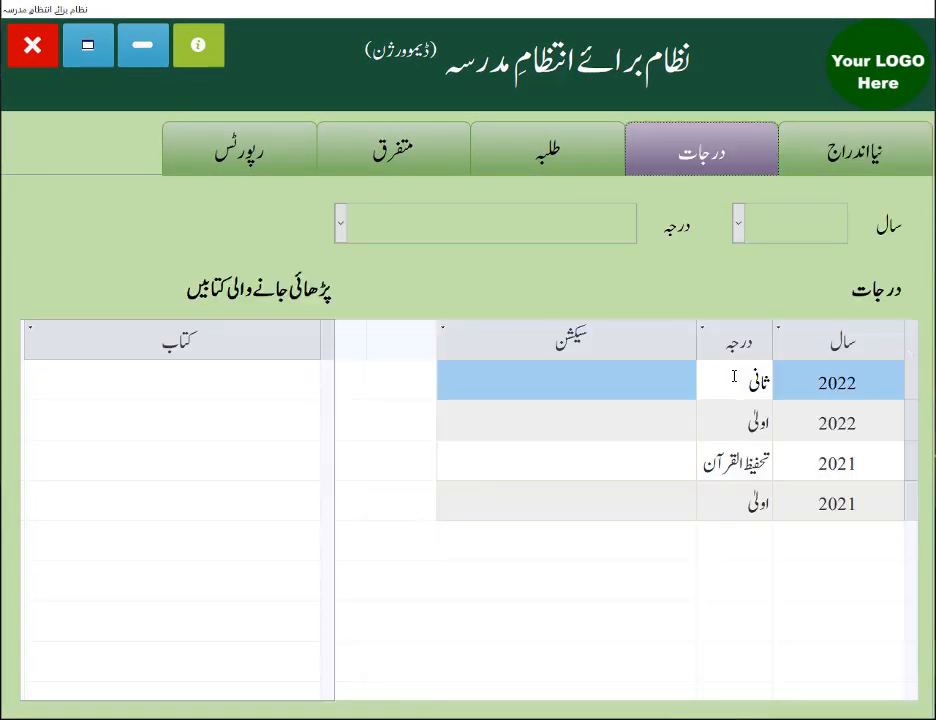
pyautogui.doubleClick(673, 387)
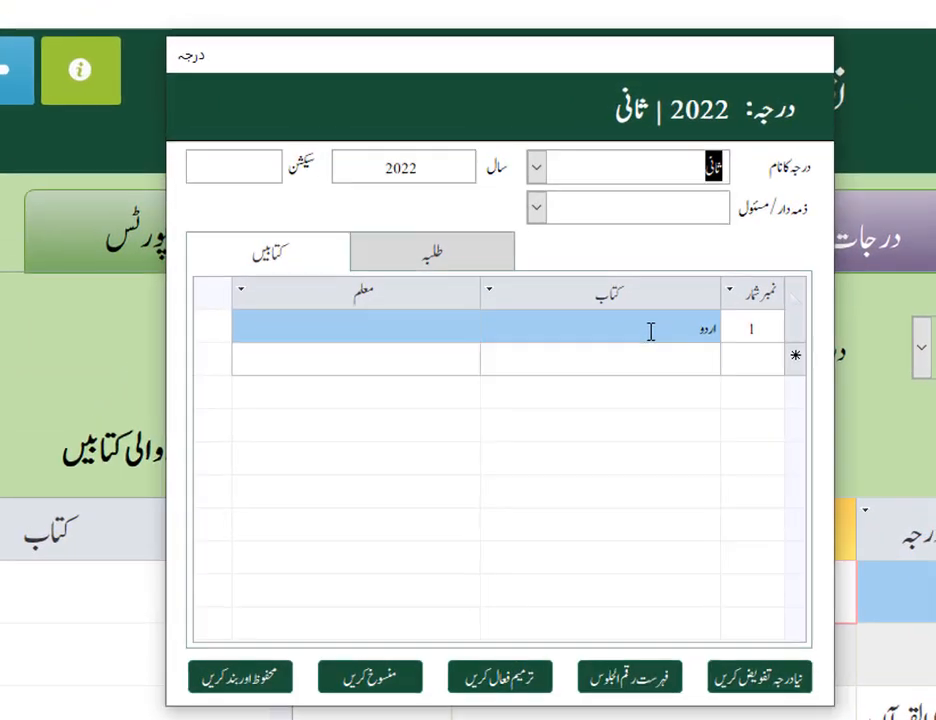
pyautogui.click(650, 331)
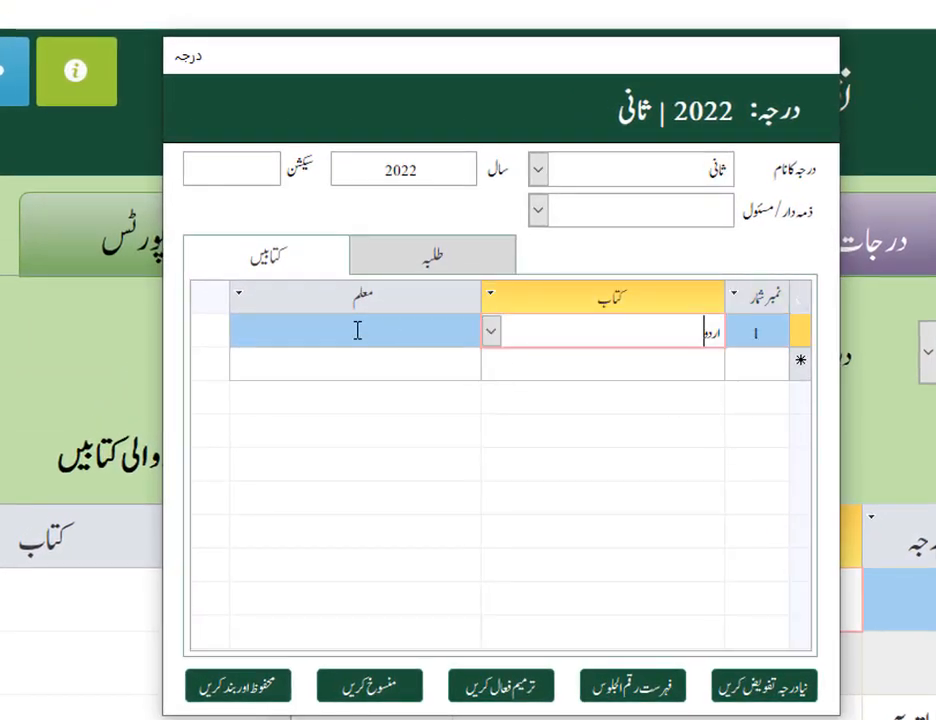
pyautogui.click(495, 695)
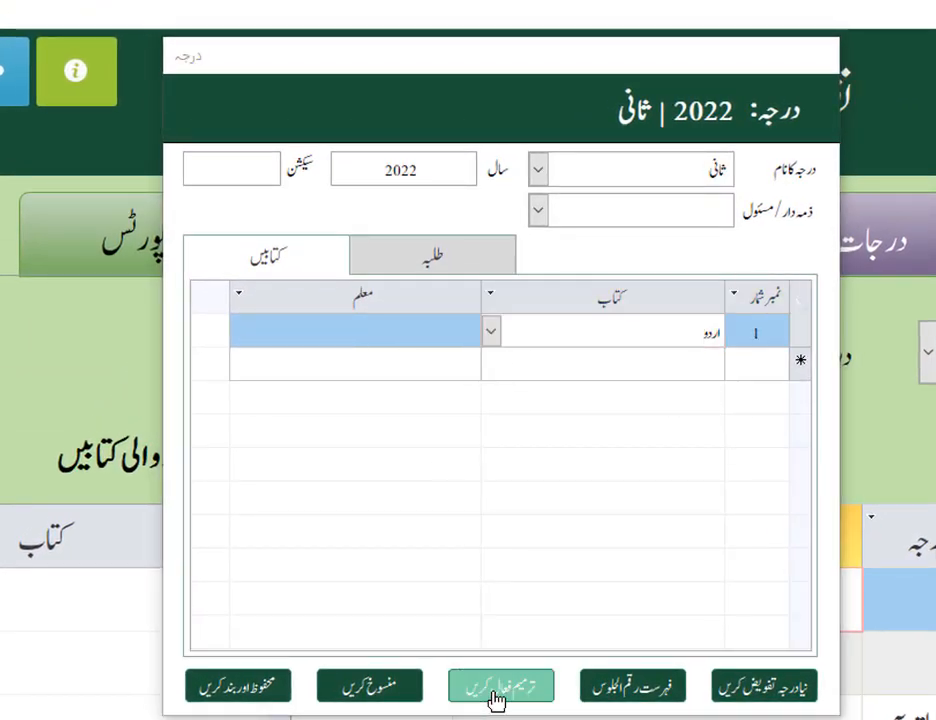
pyautogui.click(343, 331)
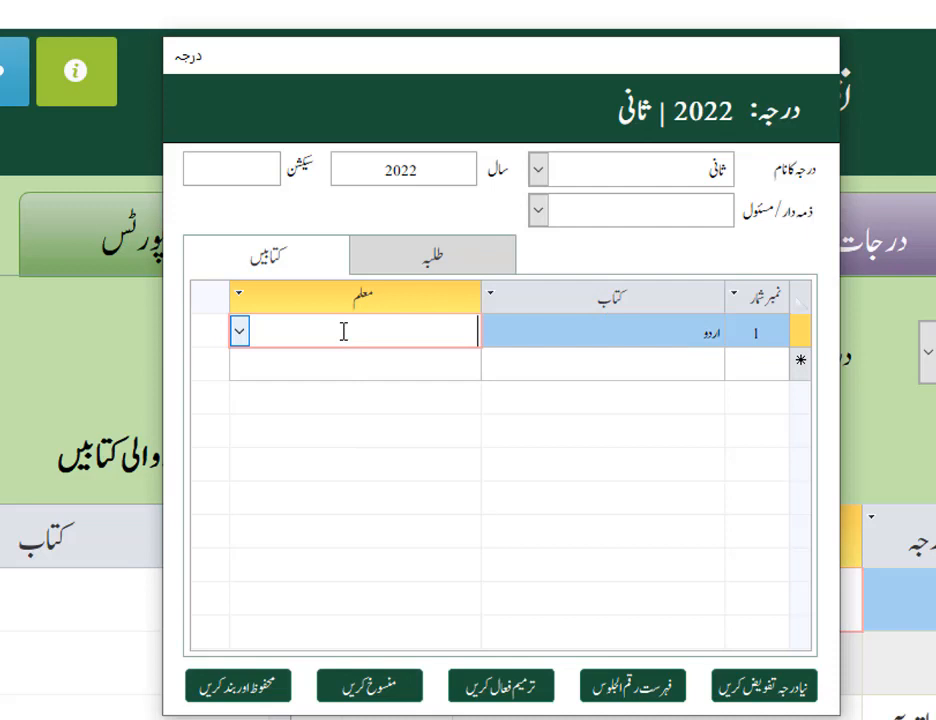
pyautogui.click(240, 333)
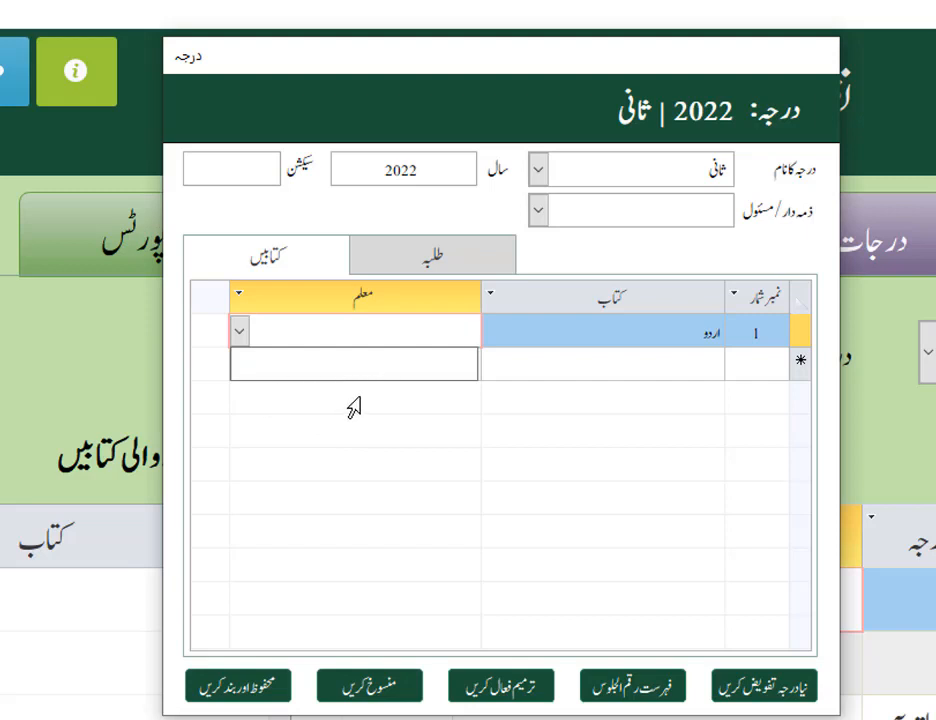
pyautogui.click(241, 335)
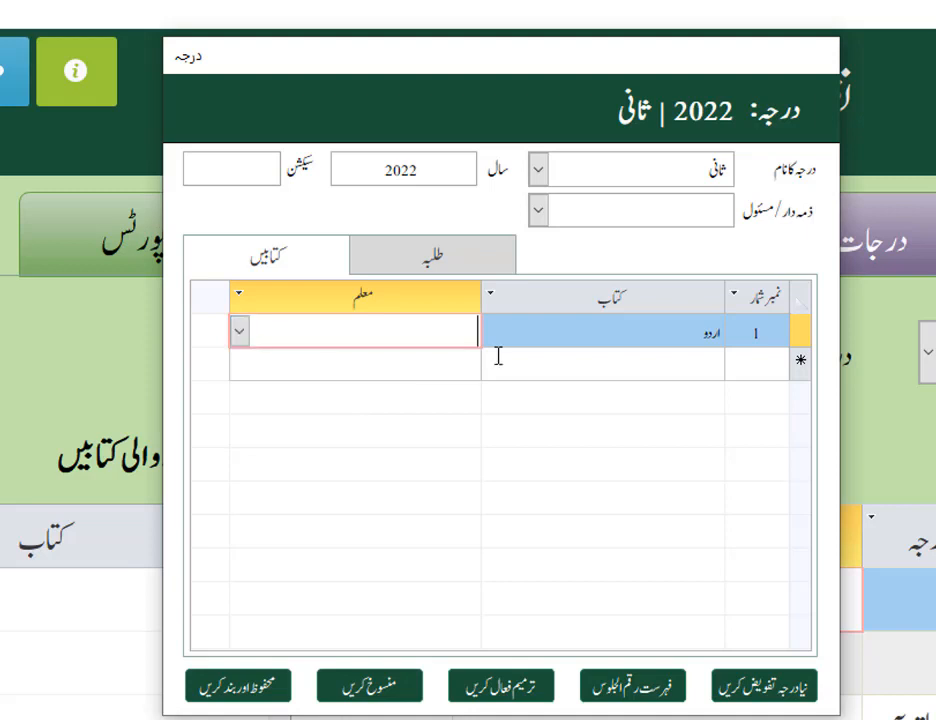
pyautogui.click(240, 334)
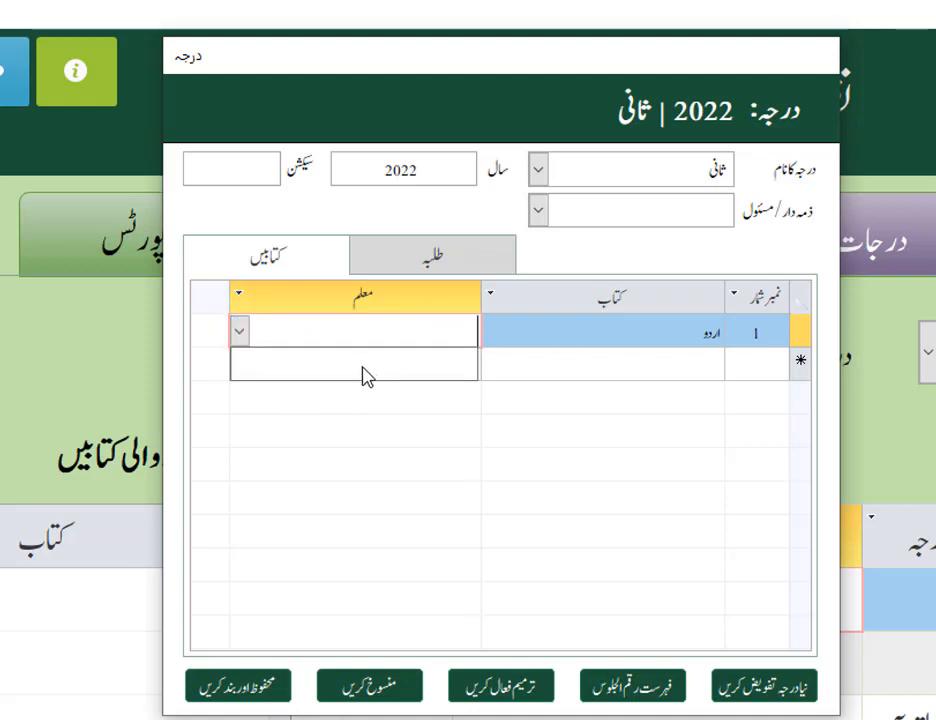
# Assign the third listed staff member as the ذمہ دار/مسئول of the 2022 ثانی class
pyautogui.click(666, 216)
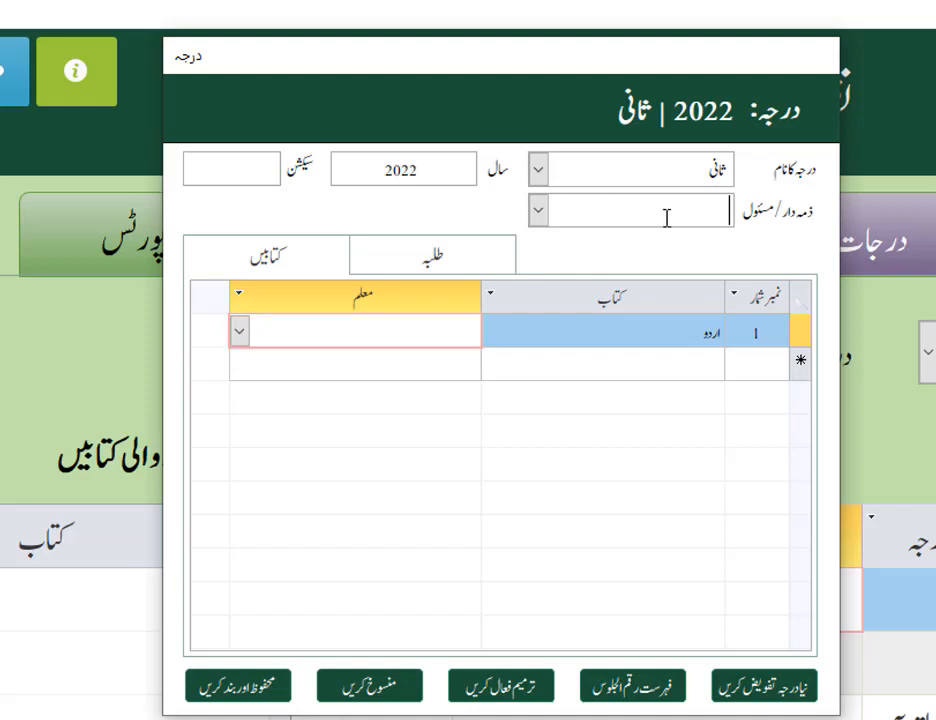
pyautogui.click(538, 210)
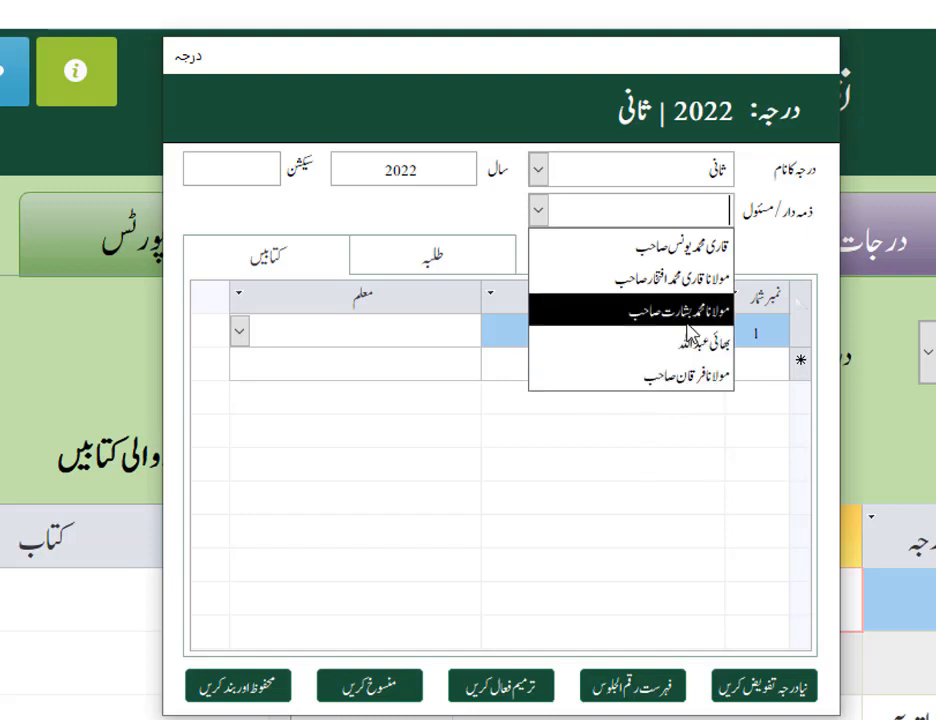
pyautogui.click(650, 311)
# Recheck the معلم choices for the اردو book, and save and close the class record
pyautogui.click(356, 333)
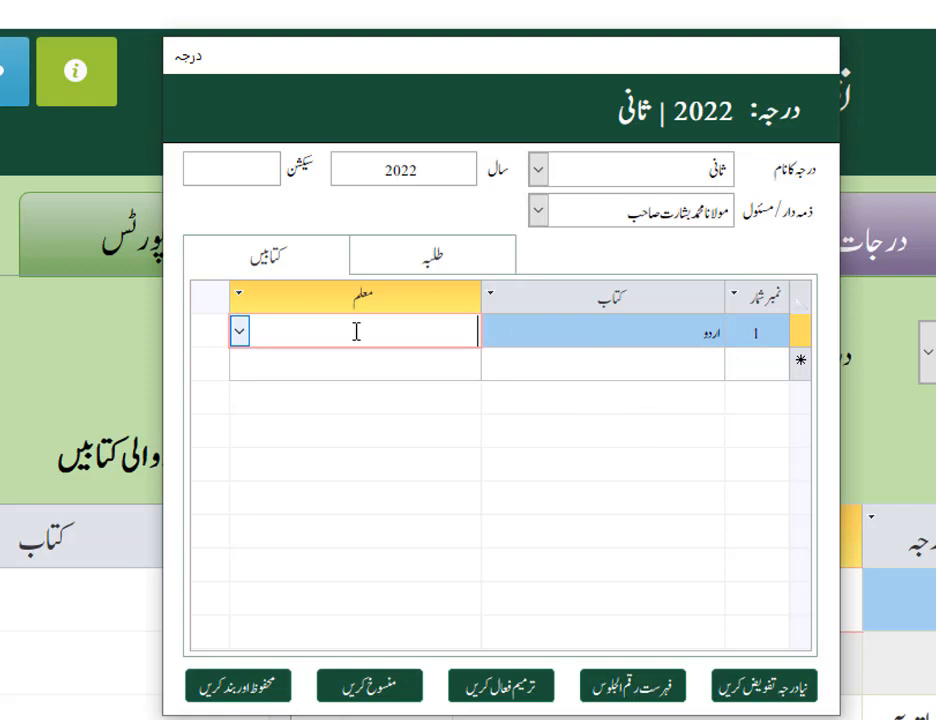
pyautogui.click(239, 333)
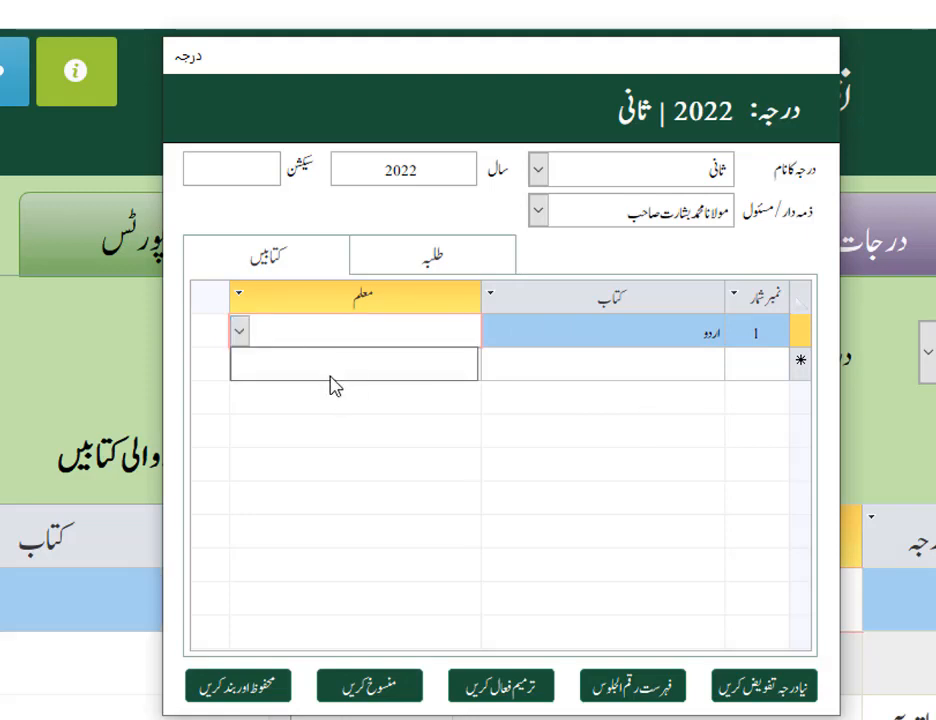
pyautogui.click(249, 690)
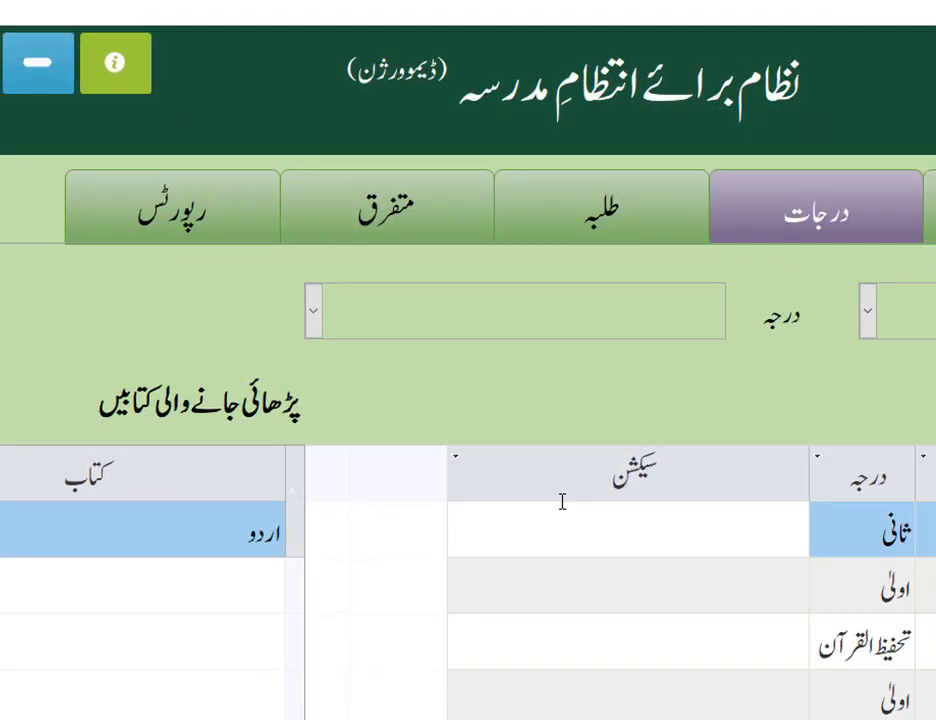
# Open the newly registered teacher's record, the last entry in the list of teachers and other staff (معلمین و دیگر عملہ اراکین)
pyautogui.click(392, 150)
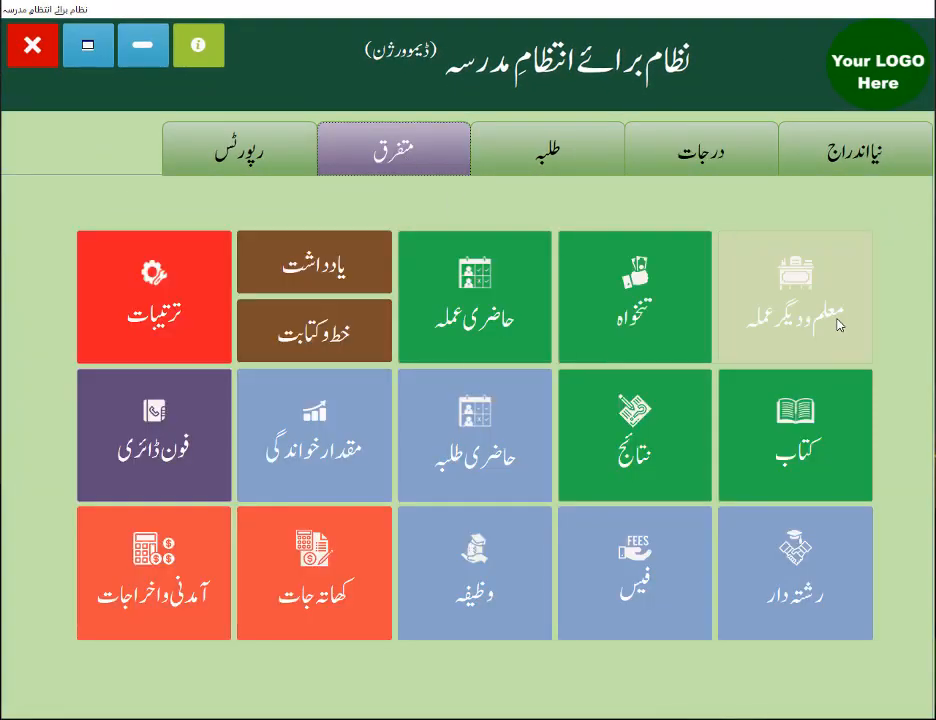
pyautogui.click(788, 325)
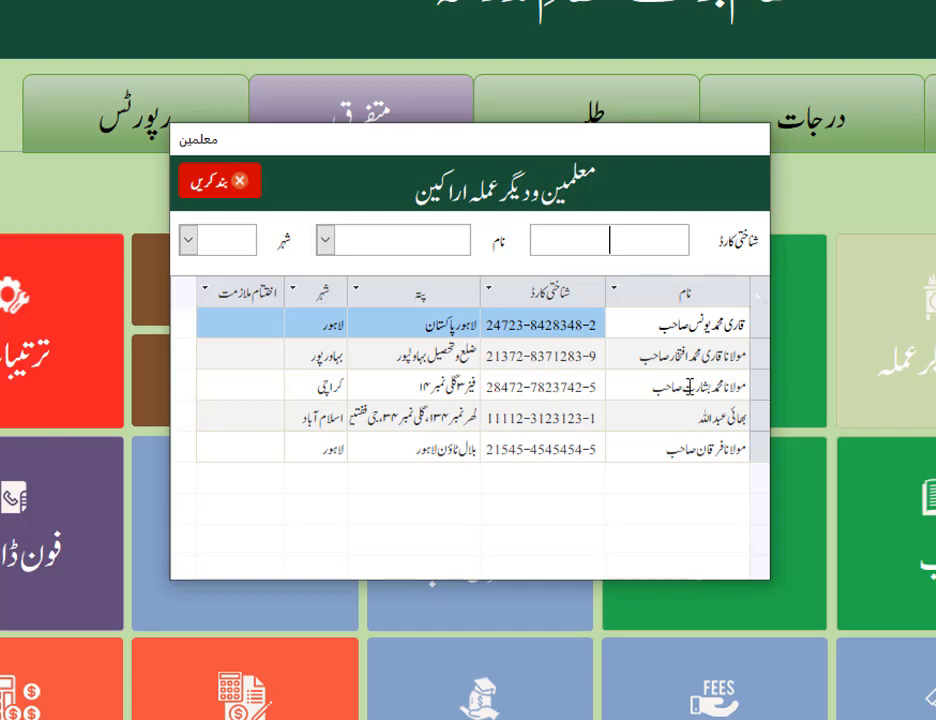
pyautogui.click(690, 386)
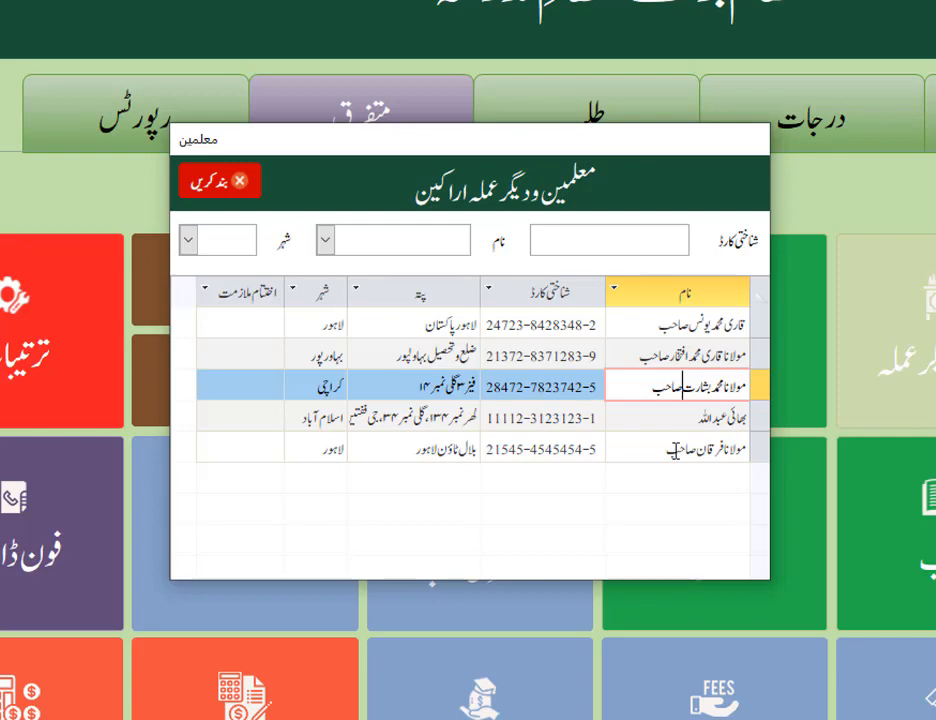
pyautogui.doubleClick(675, 451)
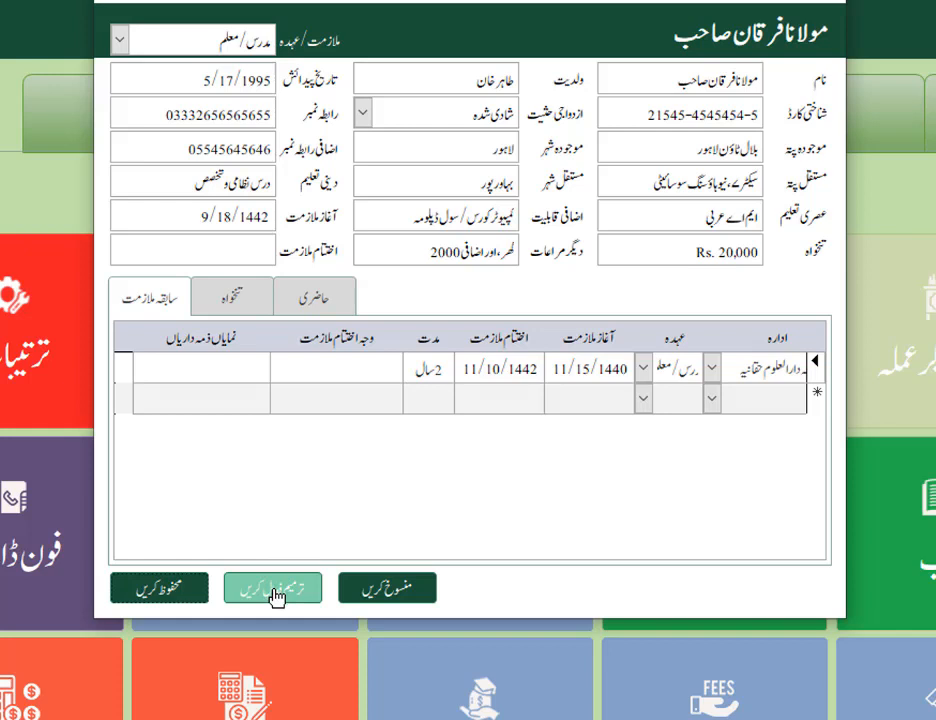
# Enable editing of the record, open the editable list of job positions (ملازمت) and review its entries
pyautogui.click(120, 42)
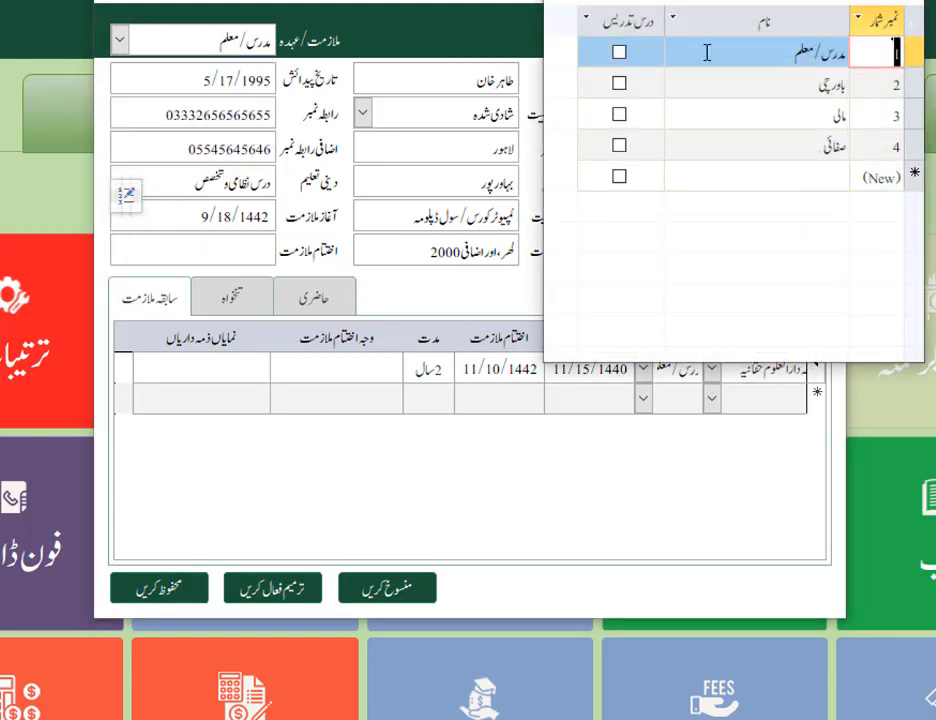
pyautogui.moveTo(727, 7); pyautogui.dragTo(472, 56)
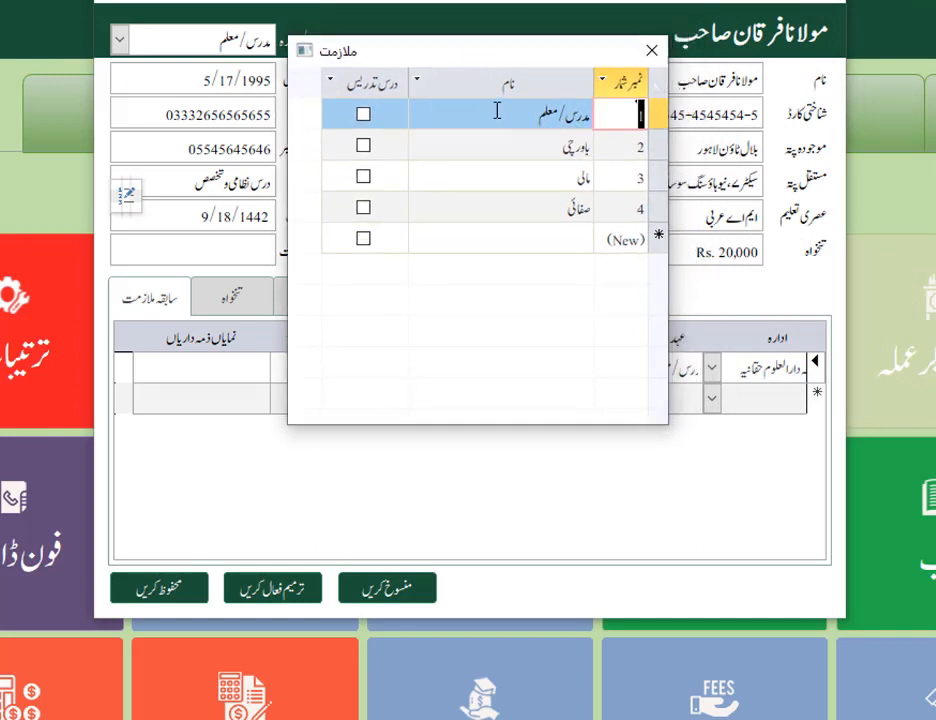
pyautogui.click(497, 111)
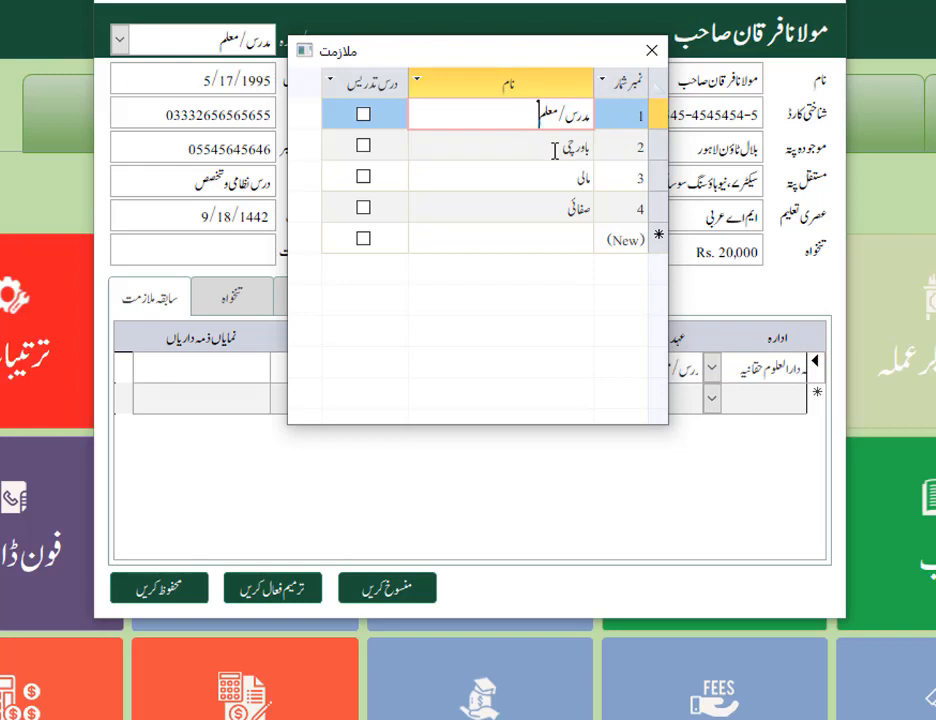
pyautogui.press('Down')
pyautogui.press('Down')
pyautogui.press('Down')
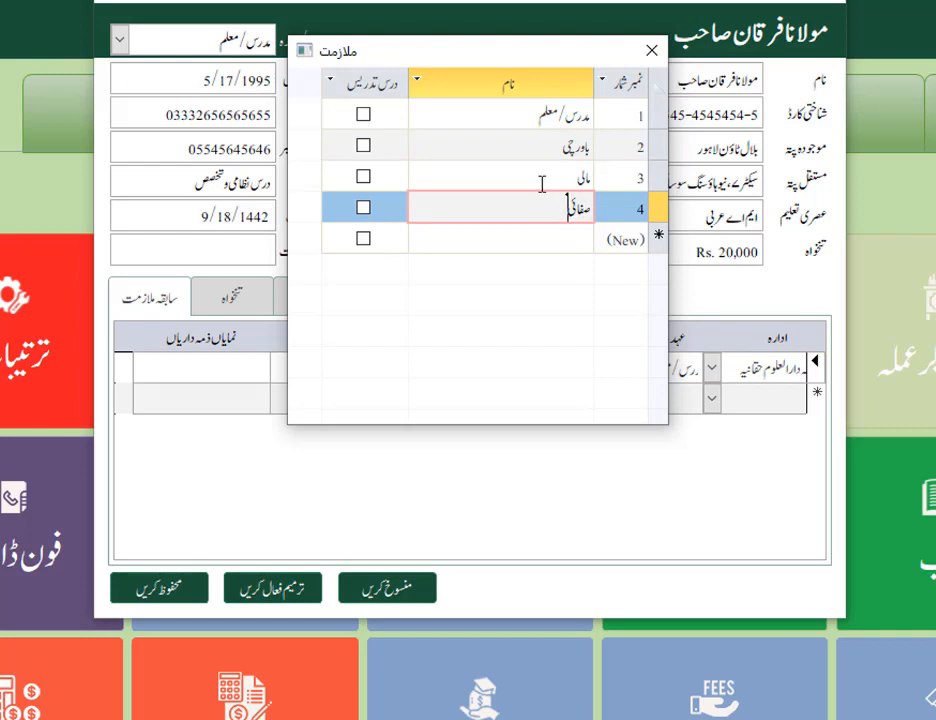
# Mark the مدرس/معلم position as a teaching role (درس تدریس)
pyautogui.moveTo(514, 118); pyautogui.dragTo(602, 115)
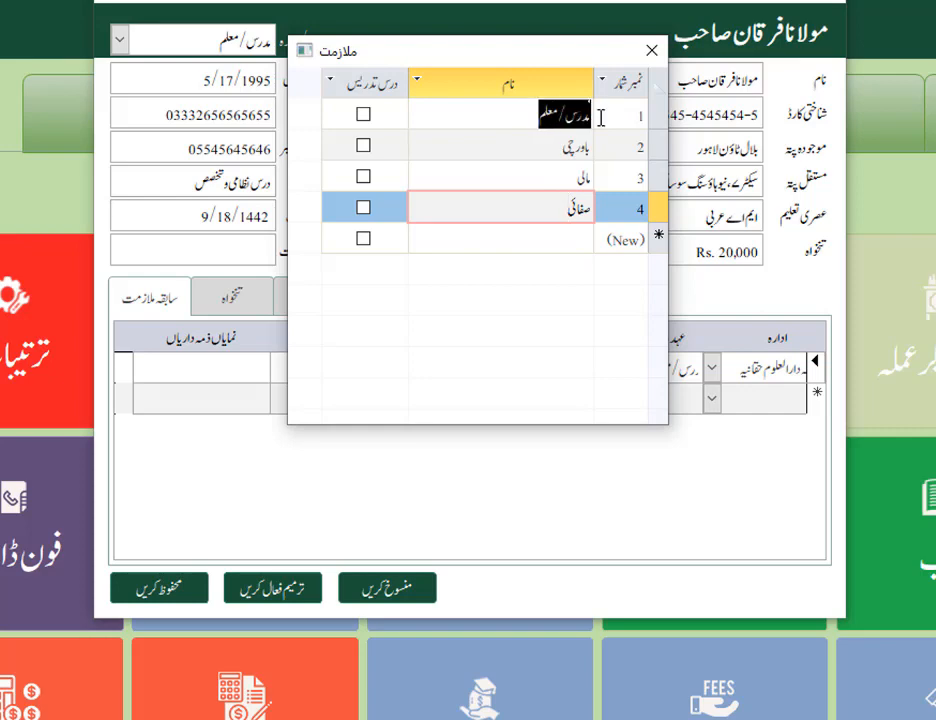
pyautogui.click(514, 117)
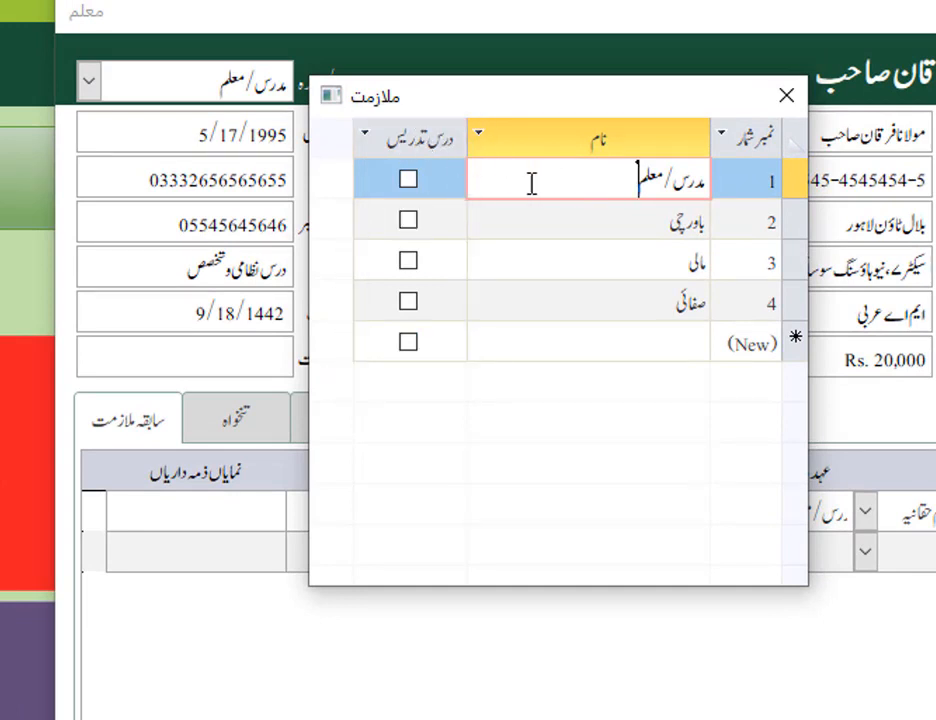
pyautogui.moveTo(705, 182); pyautogui.dragTo(640, 190)
pyautogui.click(630, 190)
pyautogui.moveTo(706, 181)
pyautogui.mouseDown()
pyautogui.moveTo(643, 182)
pyautogui.moveTo(702, 181)
pyautogui.mouseUp()
pyautogui.doubleClick(705, 178)
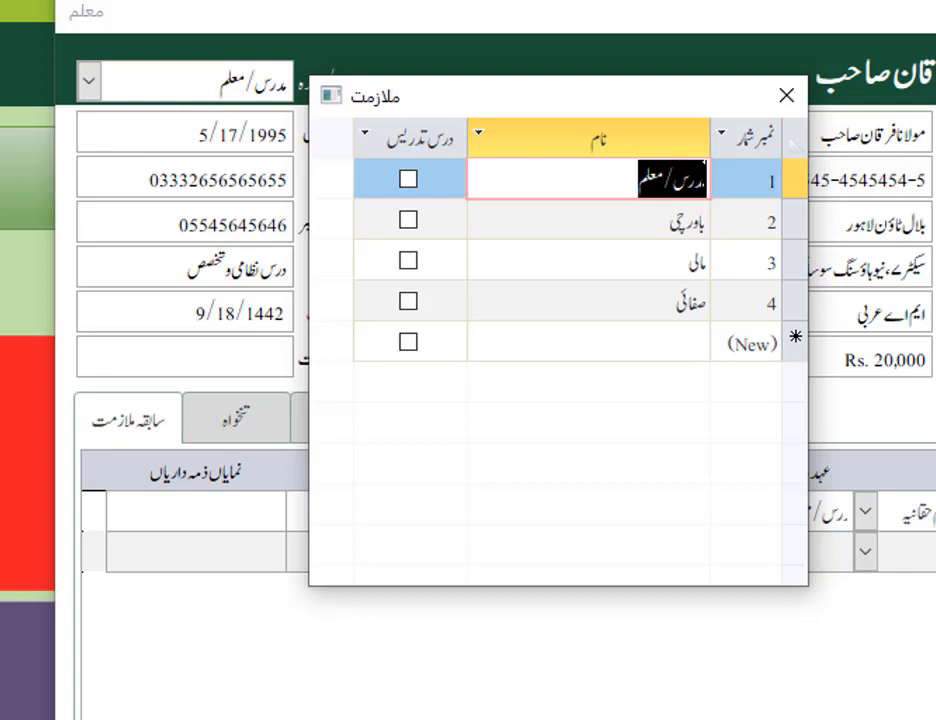
pyautogui.click(614, 183)
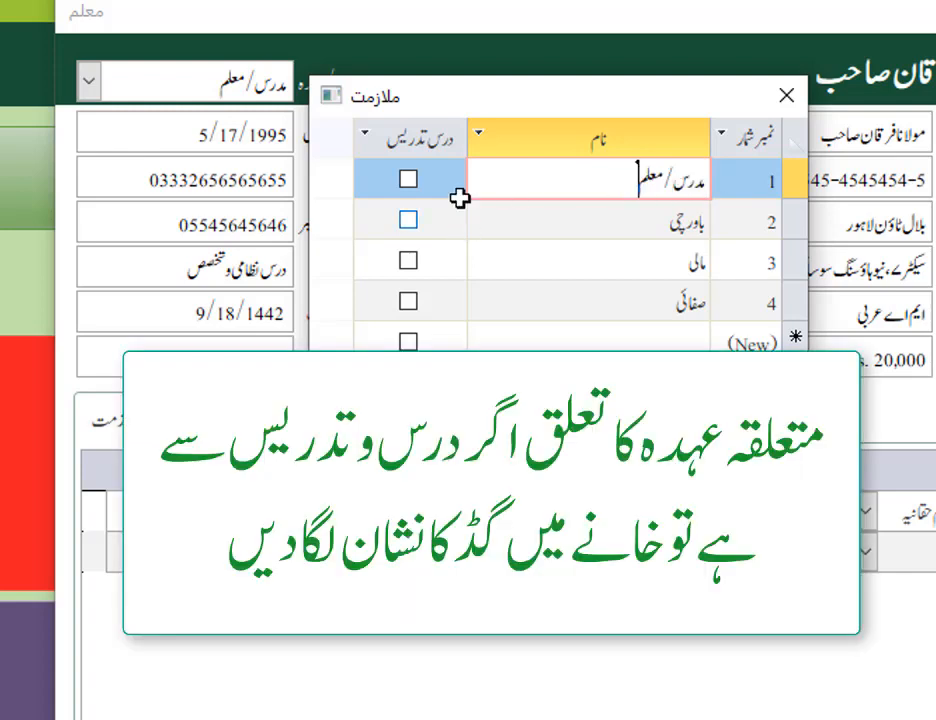
pyautogui.click(408, 182)
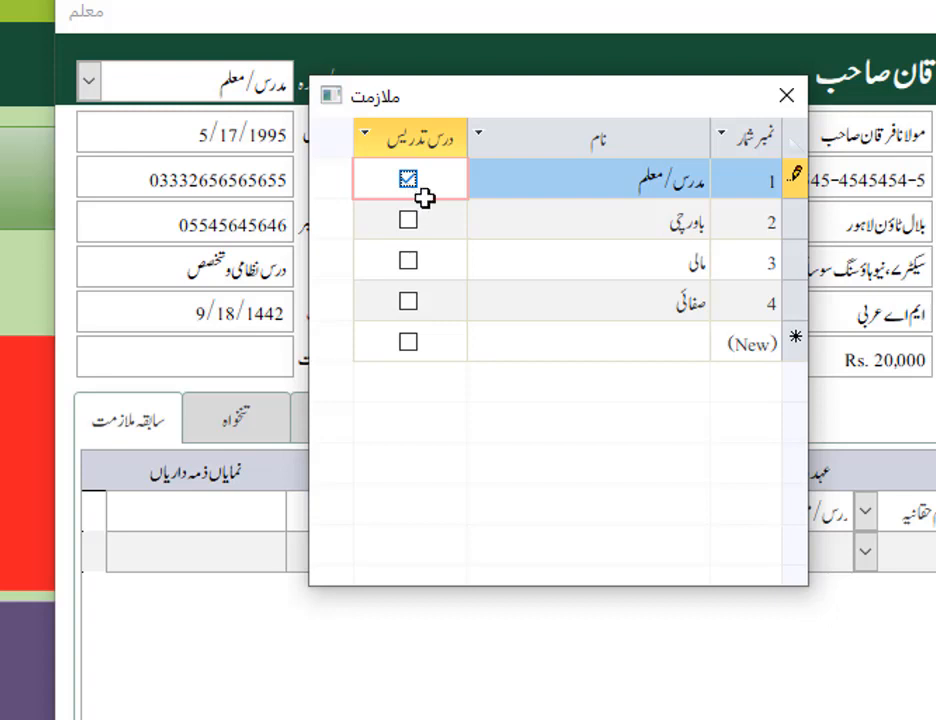
# Review the non-teaching positions باورچی, مالی and صفائی and recheck the مدرس/معلم entry
pyautogui.moveTo(598, 225); pyautogui.dragTo(733, 228)
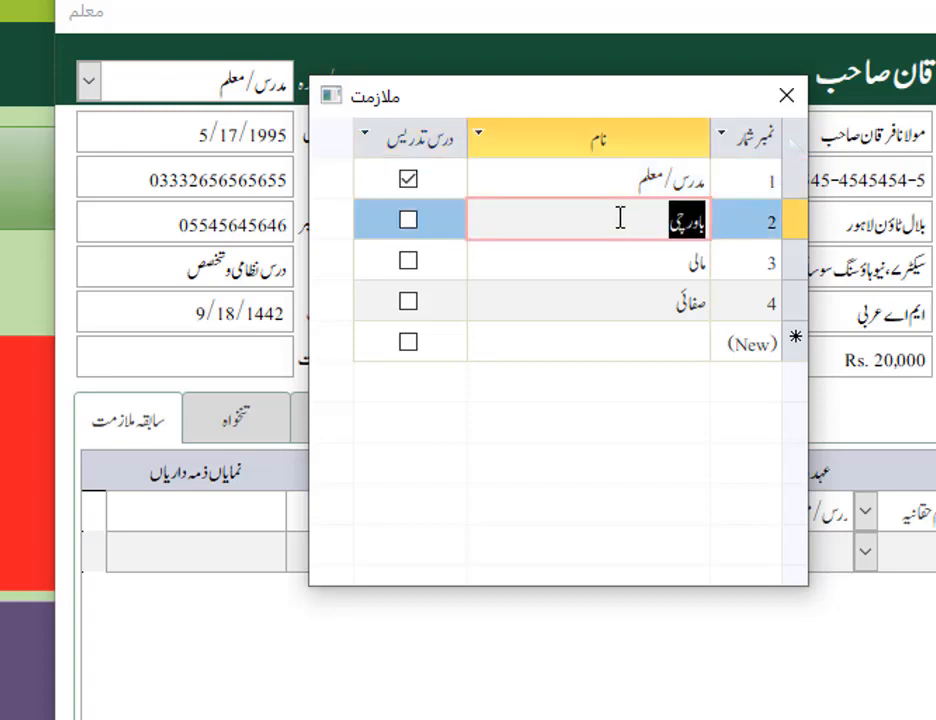
pyautogui.click(664, 230)
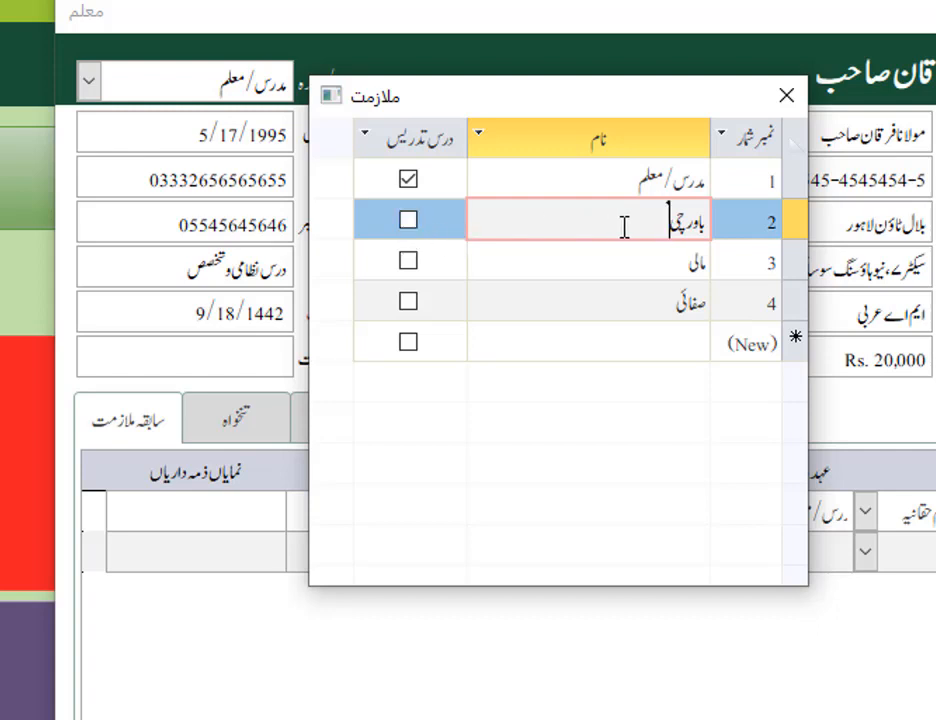
pyautogui.press('Down')
pyautogui.click(630, 263)
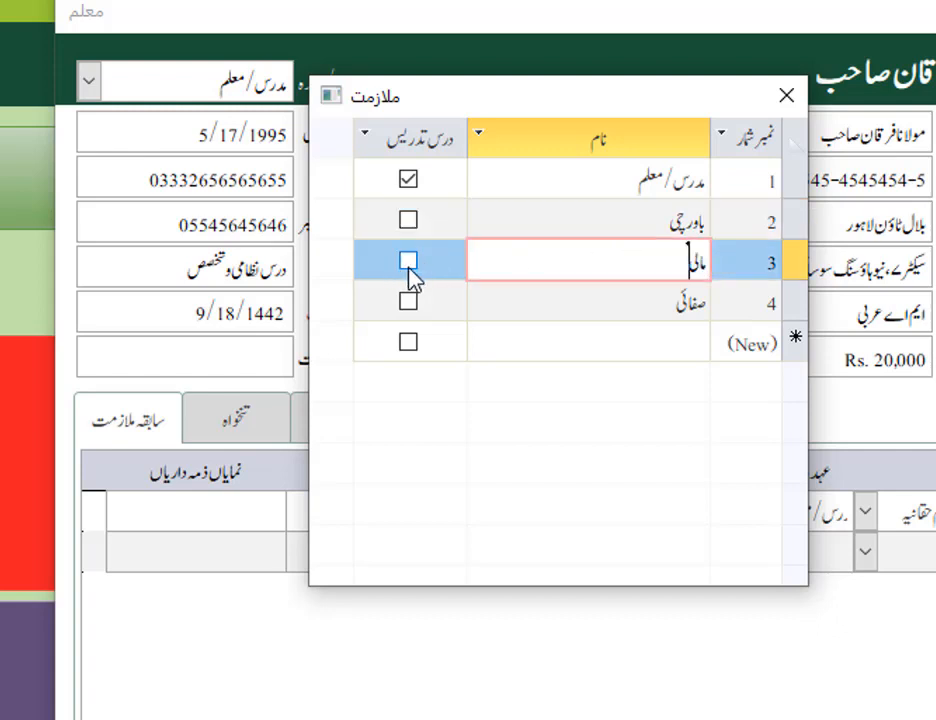
pyautogui.press('Down')
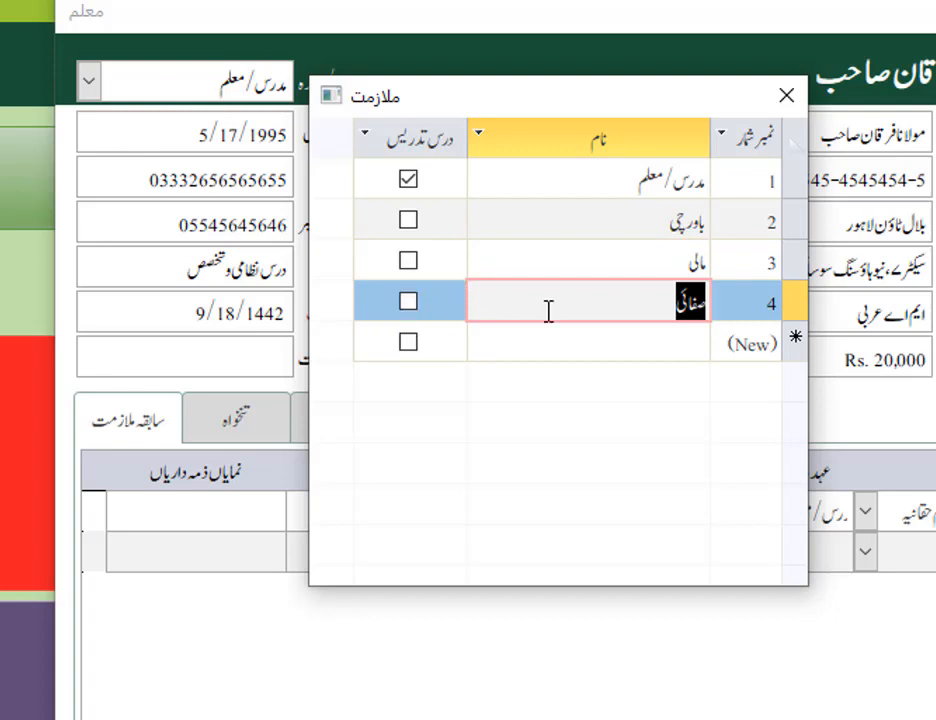
pyautogui.click(548, 309)
pyautogui.moveTo(640, 181); pyautogui.dragTo(608, 186)
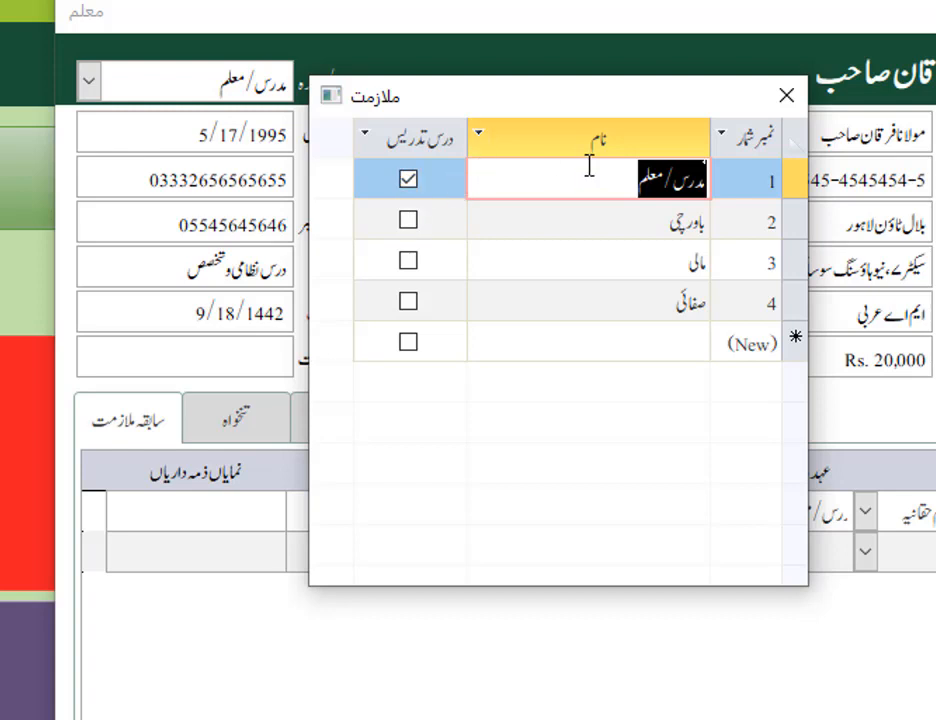
# Close the job-position list and save the teacher's record
pyautogui.click(788, 112)
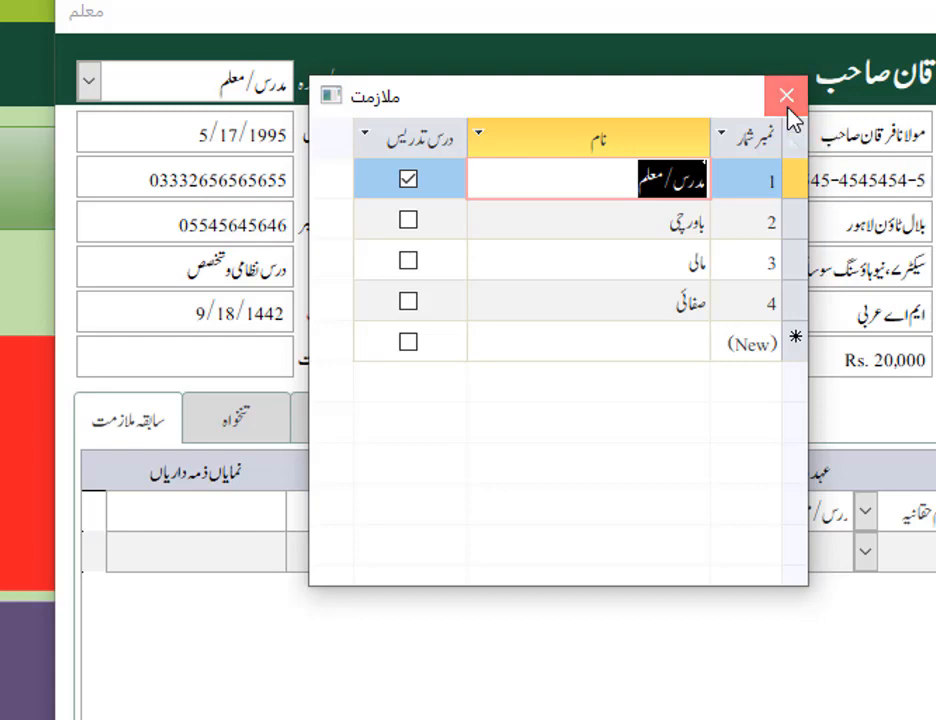
pyautogui.click(787, 95)
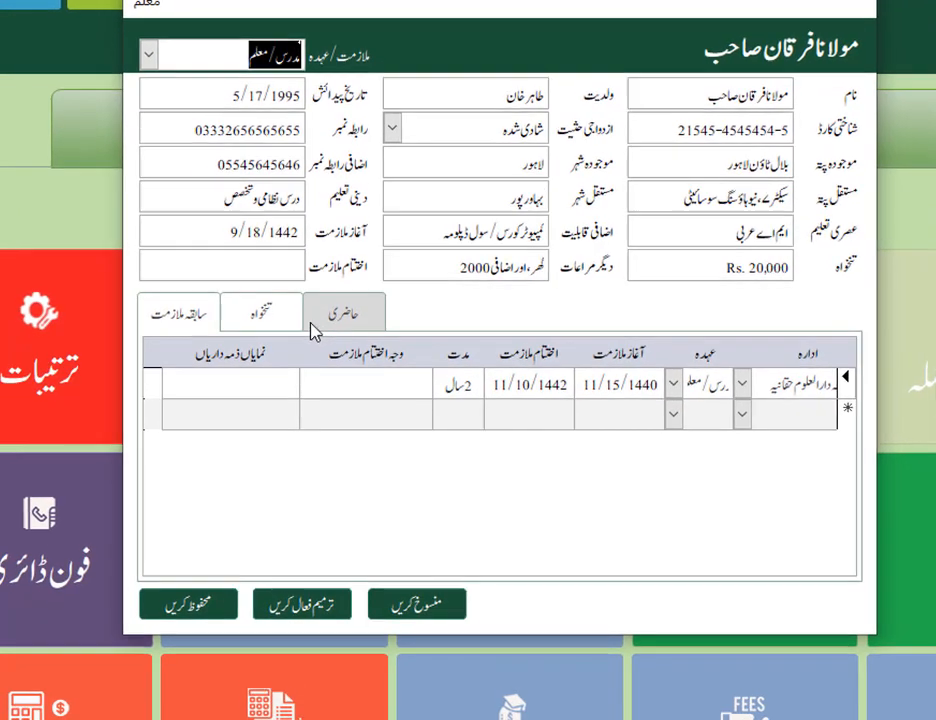
pyautogui.click(197, 607)
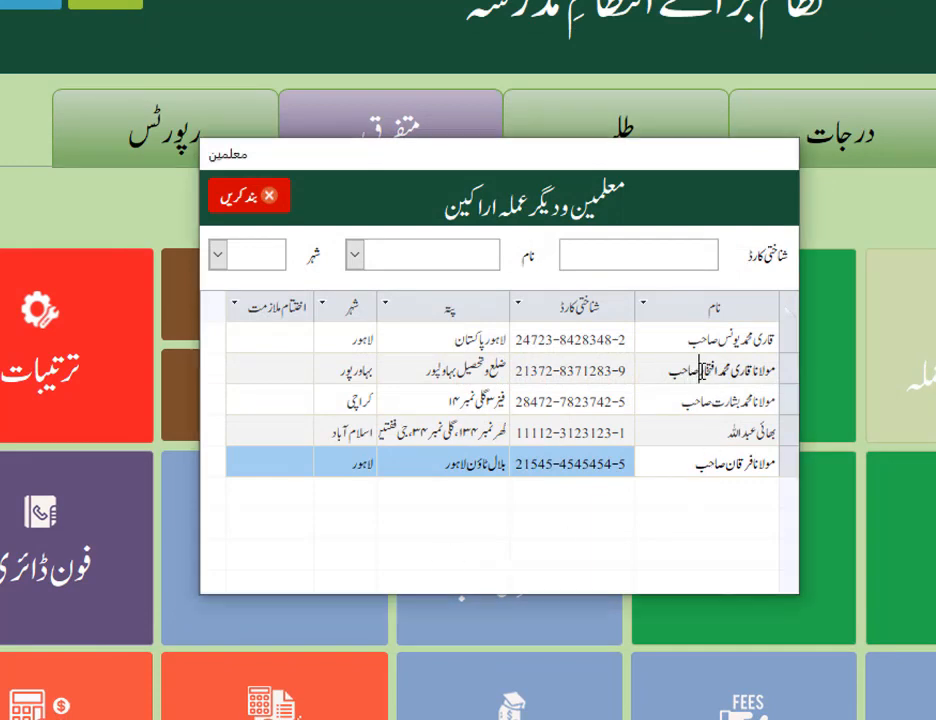
# Open the second listed teacher's record, review its salary, attendance and books sections, and save and close it
pyautogui.doubleClick(655, 369)
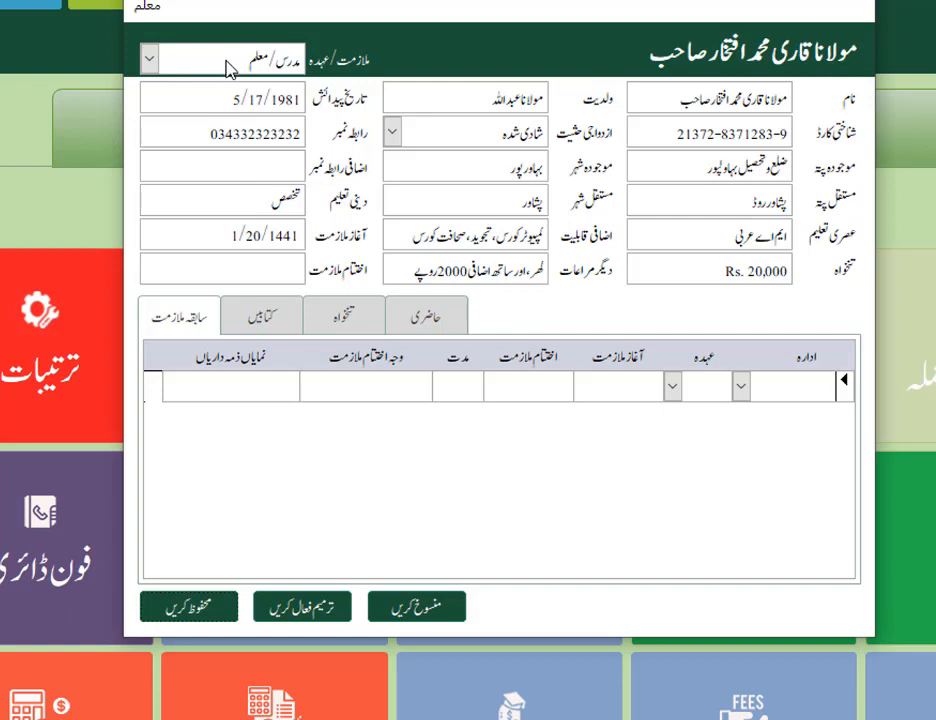
pyautogui.click(262, 320)
pyautogui.click(345, 322)
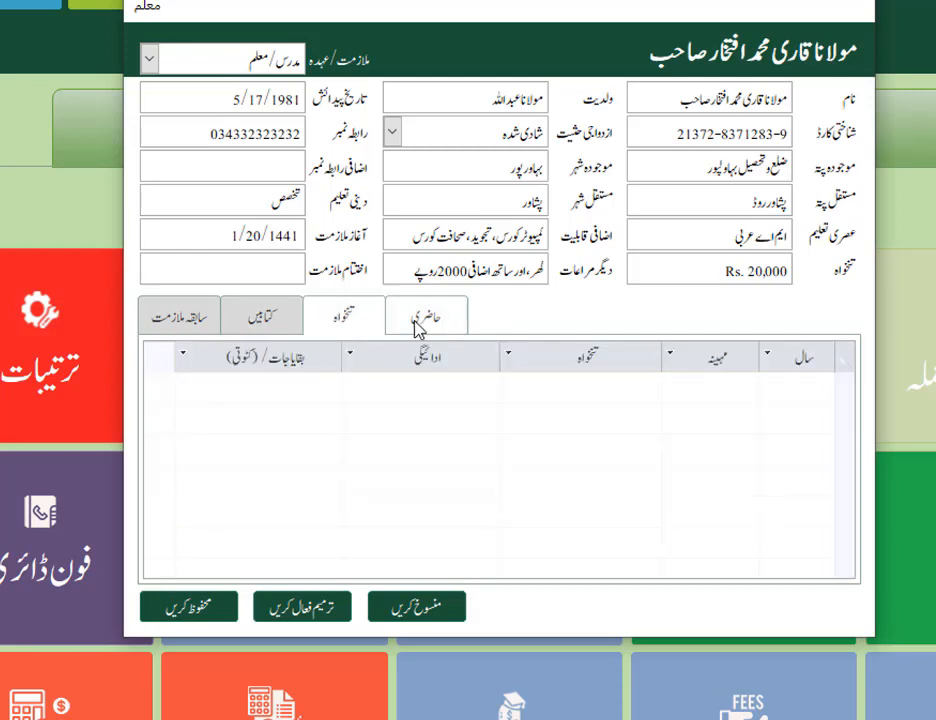
pyautogui.click(418, 320)
pyautogui.click(262, 318)
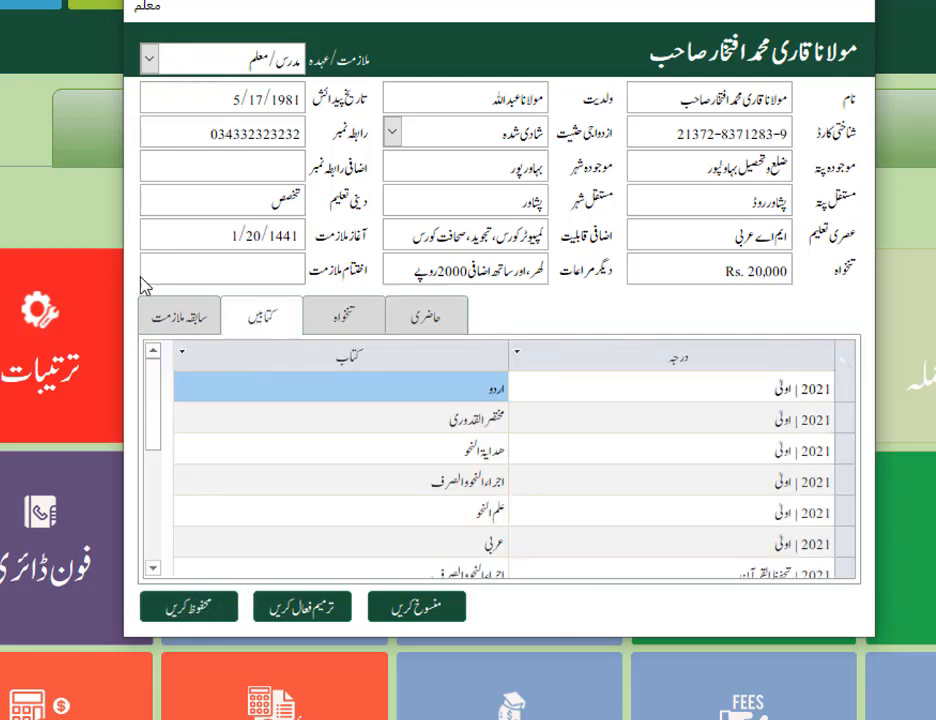
pyautogui.click(205, 606)
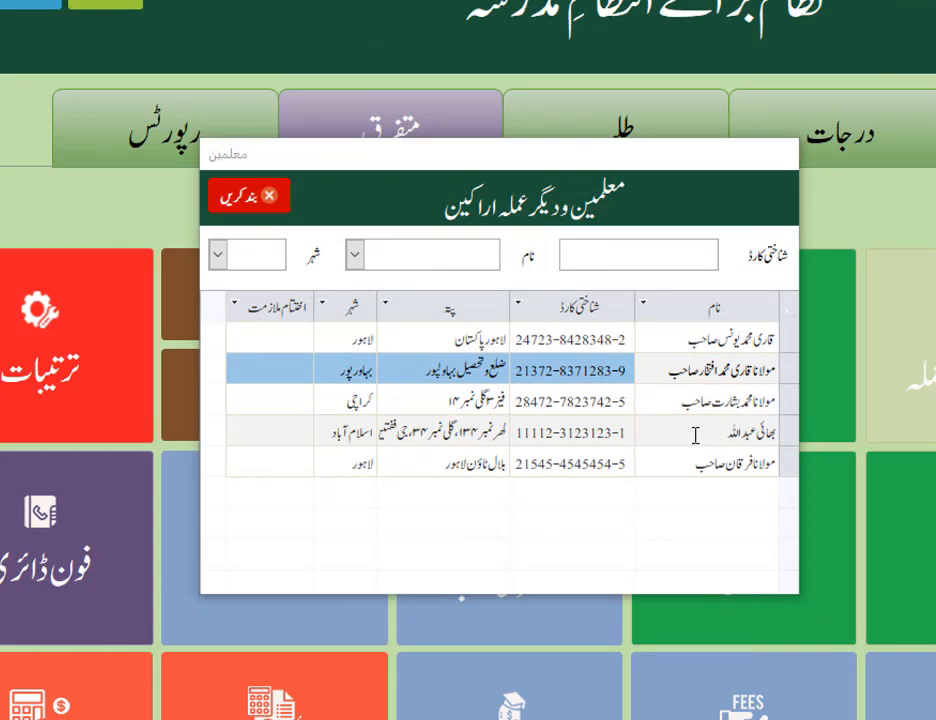
# Enable editing of the cook's record, mark the باورچی position as a teaching role (درس تدریس) and save the record
pyautogui.doubleClick(697, 432)
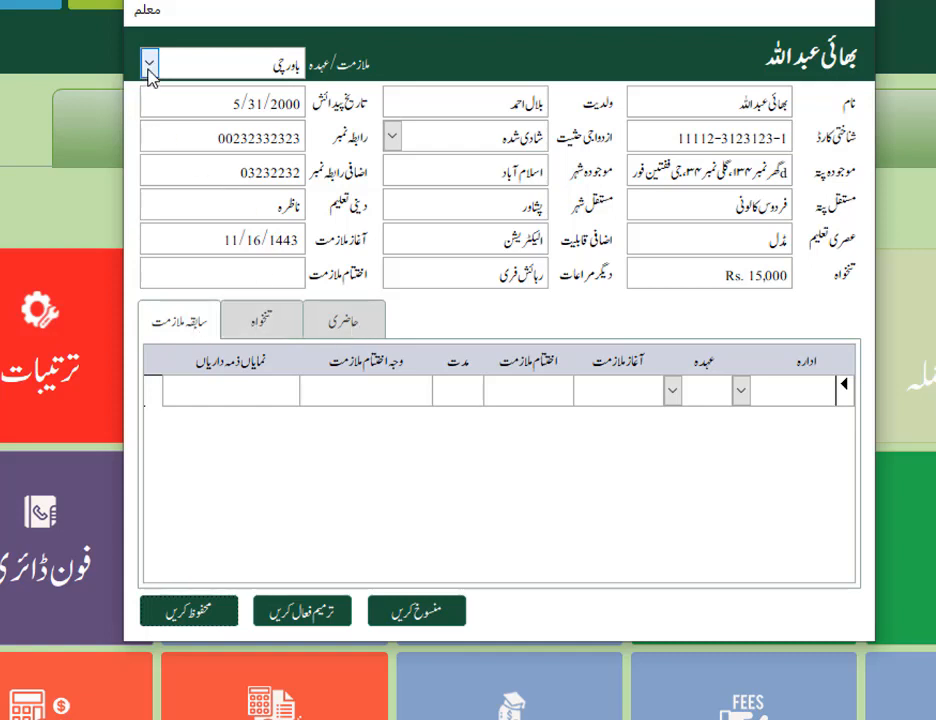
pyautogui.click(303, 626)
pyautogui.click(152, 72)
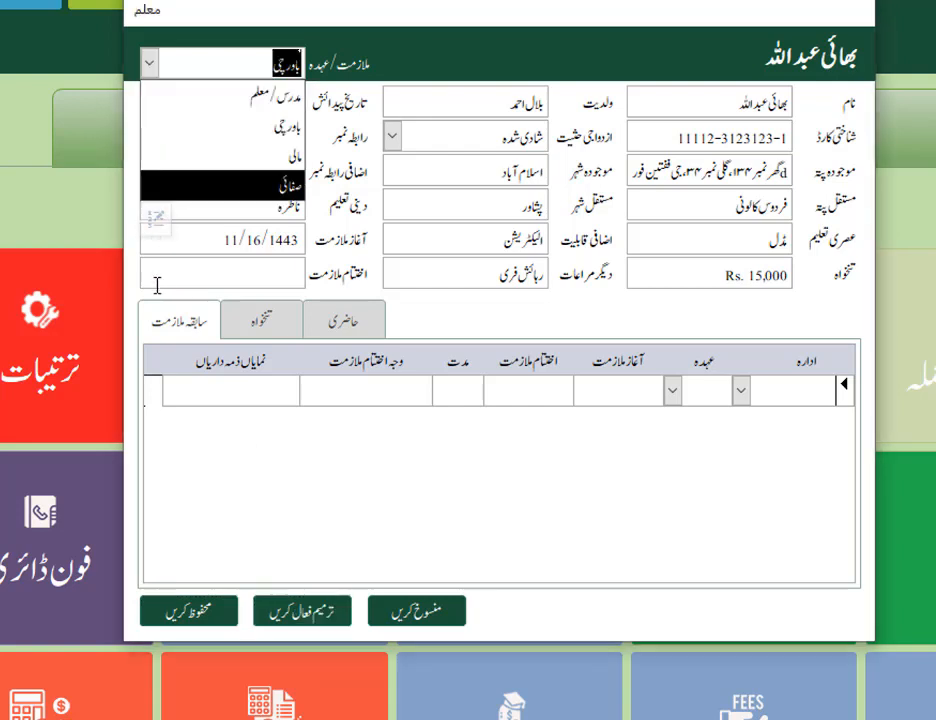
pyautogui.click(156, 220)
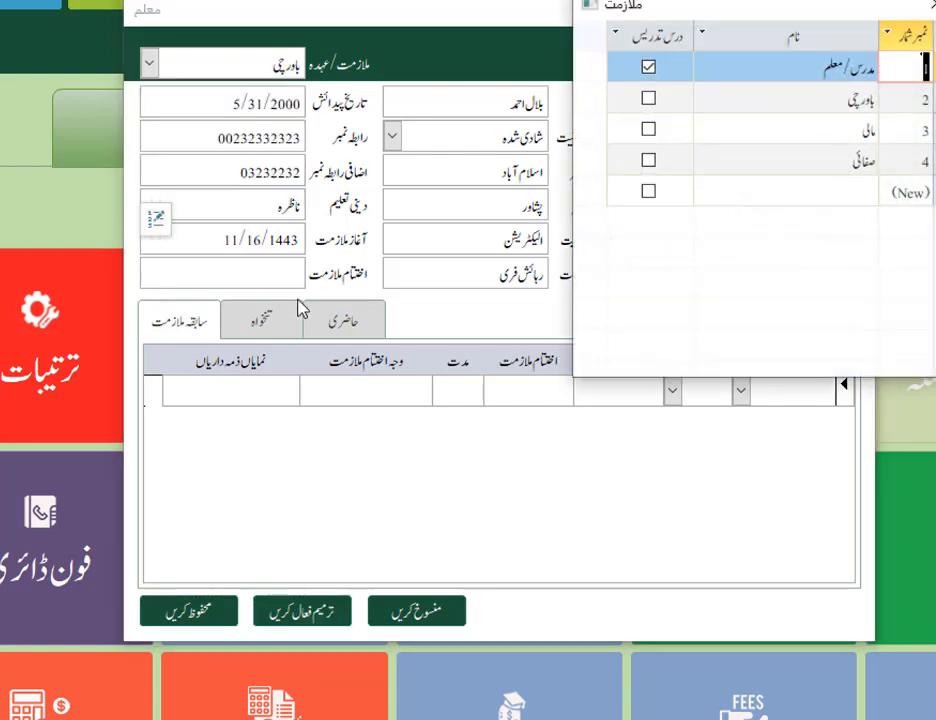
pyautogui.click(832, 103)
pyautogui.click(848, 100)
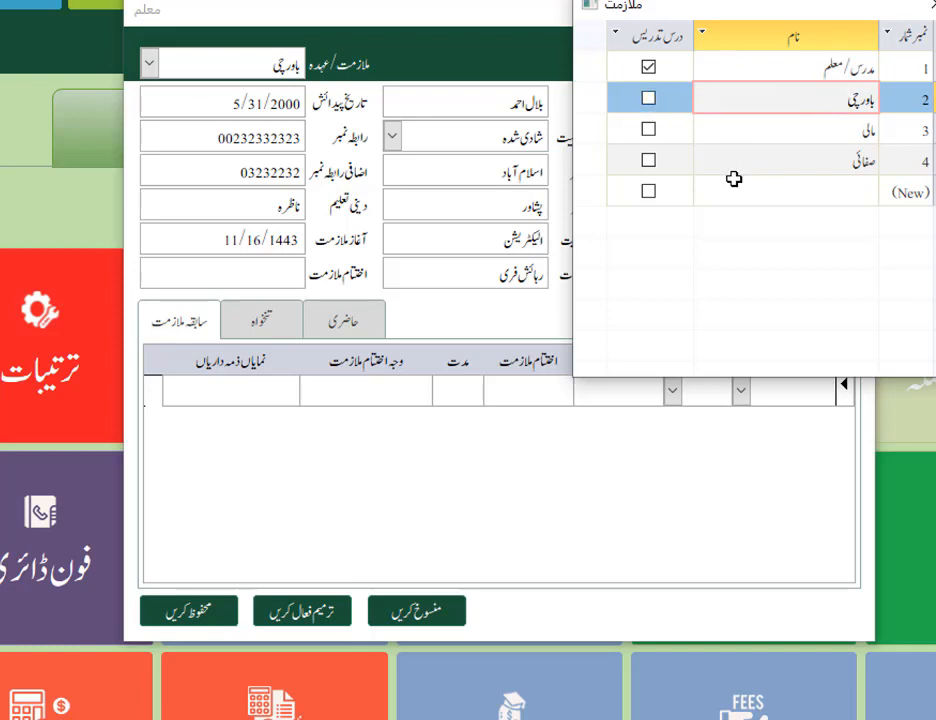
pyautogui.click(648, 99)
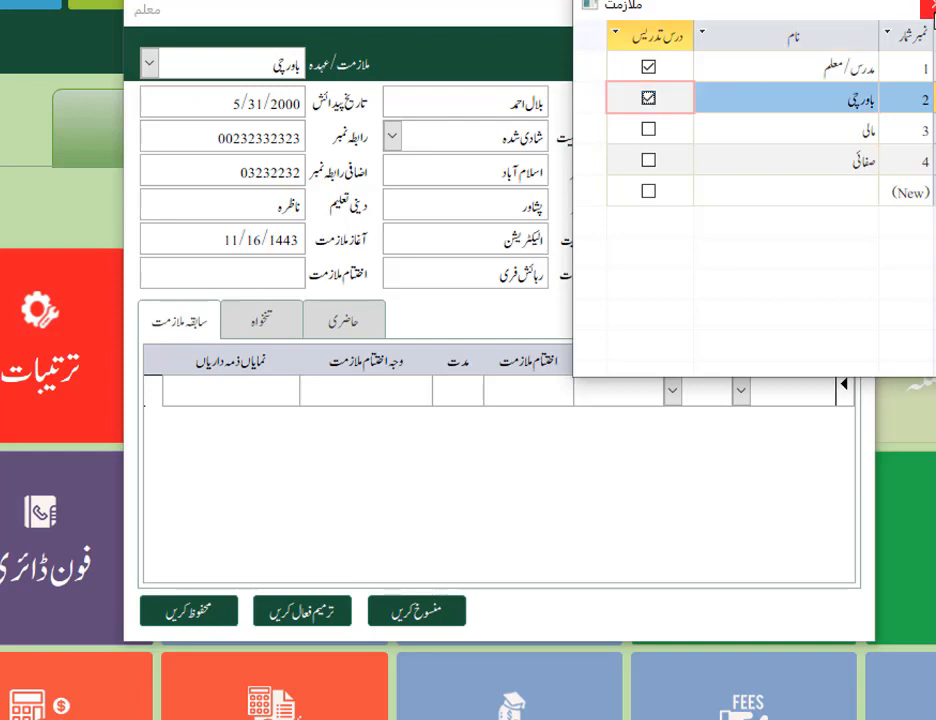
pyautogui.click(930, 6)
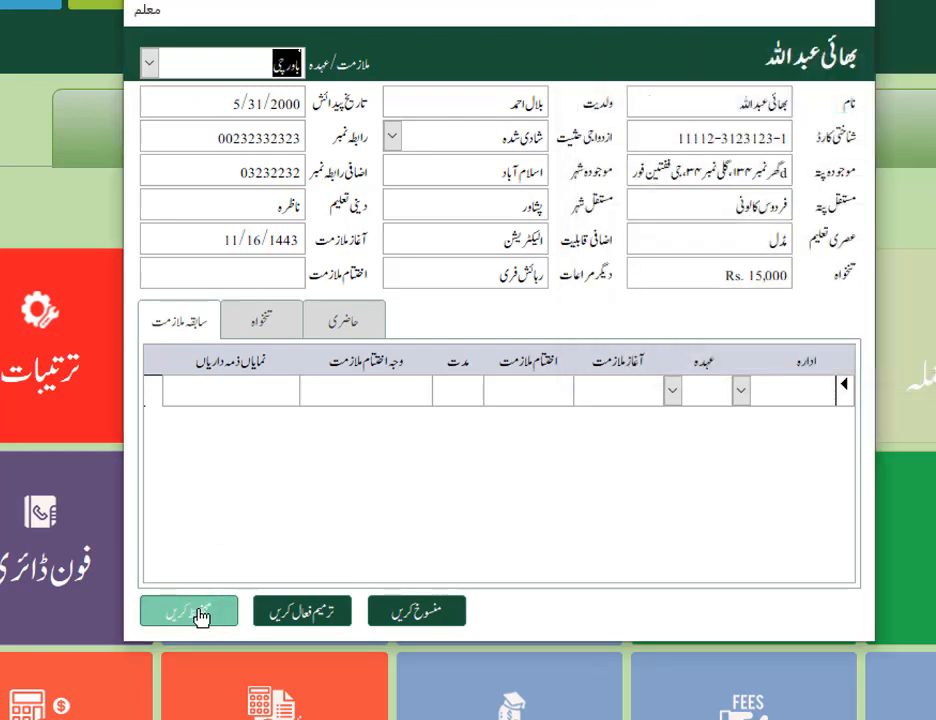
pyautogui.click(201, 615)
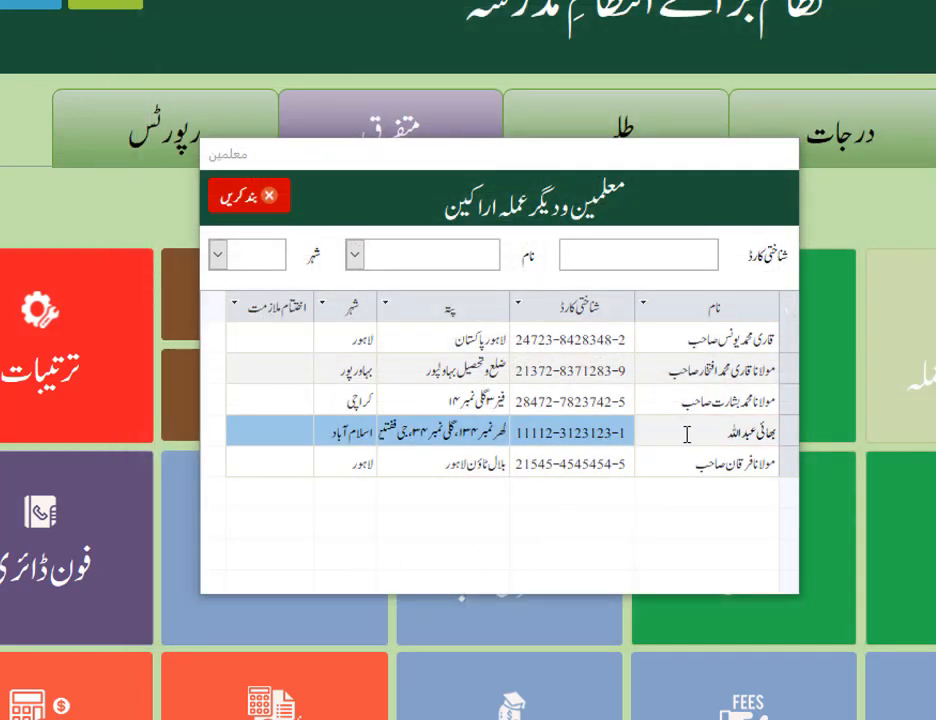
# Reopen the cook's record, view its books section and clear the teaching-role mark of باورچی in the job-position list
pyautogui.doubleClick(687, 434)
pyautogui.click(257, 332)
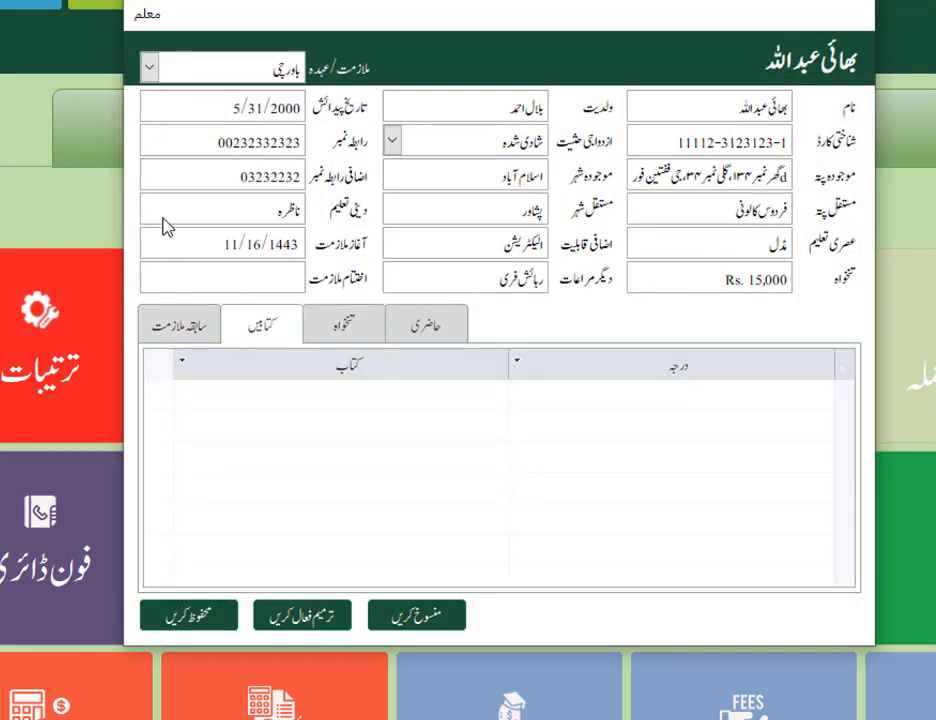
pyautogui.click(149, 67)
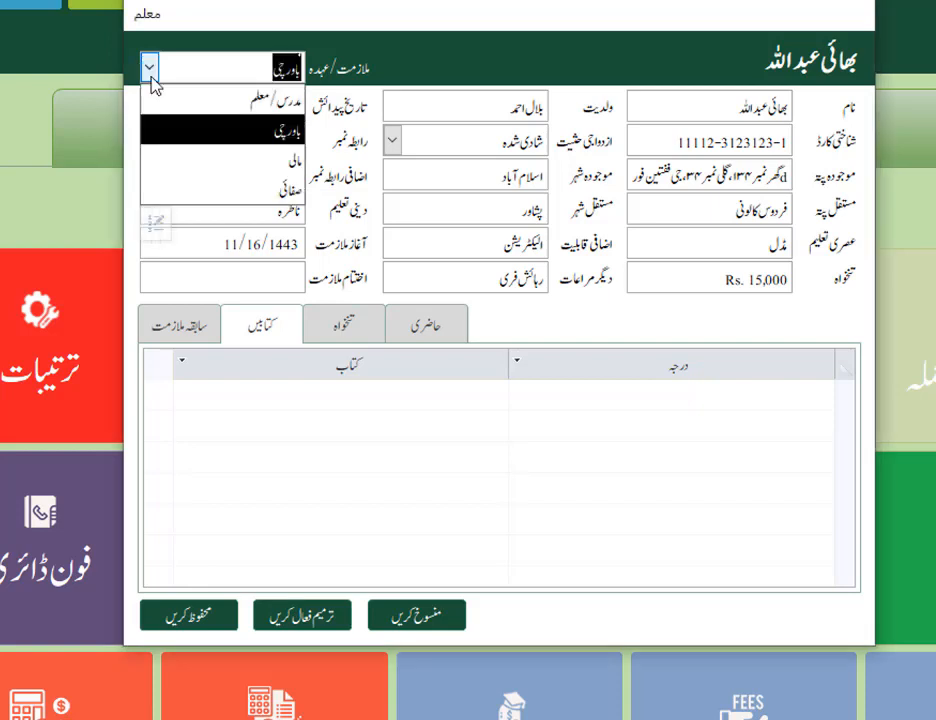
pyautogui.click(155, 222)
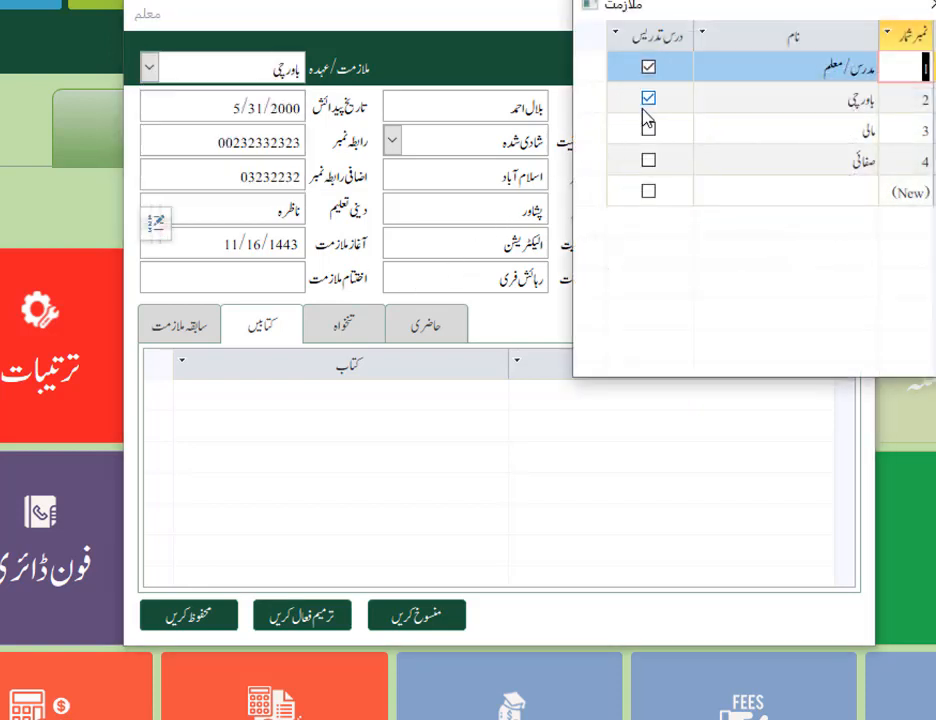
pyautogui.click(777, 67)
pyautogui.click(648, 100)
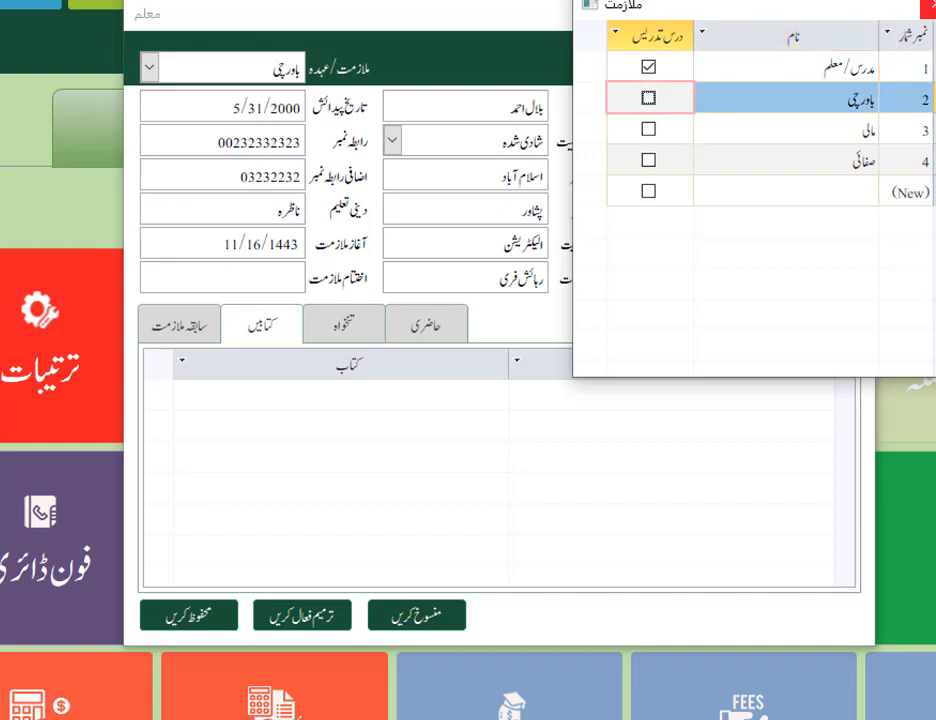
# Recheck the باورچی entry as a non-teaching role, close the job-position list and save the cook's record
pyautogui.click(819, 103)
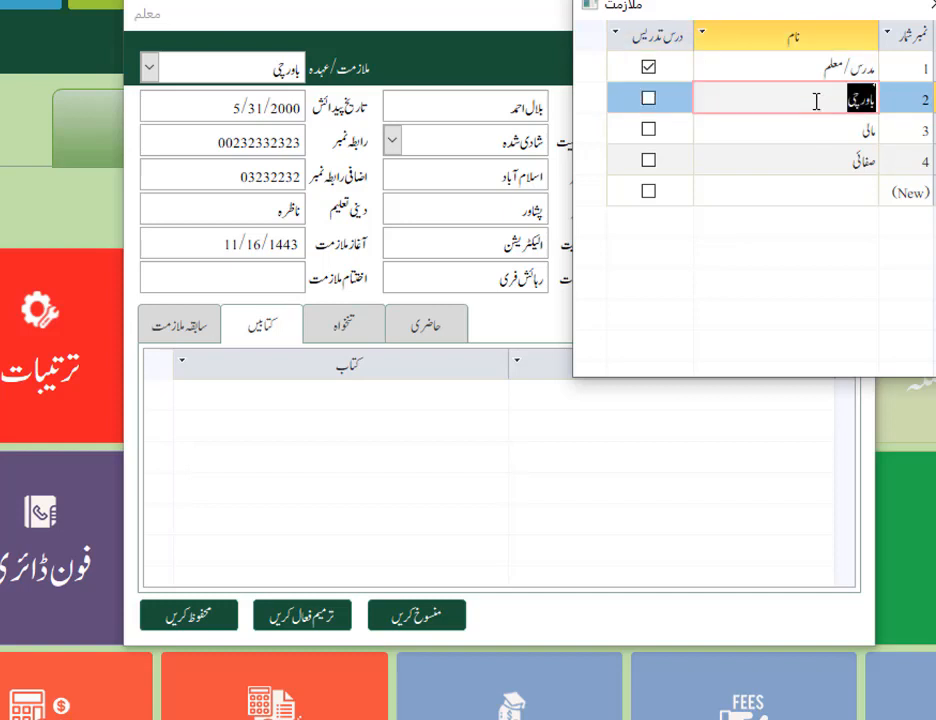
pyautogui.click(650, 101)
pyautogui.click(650, 101)
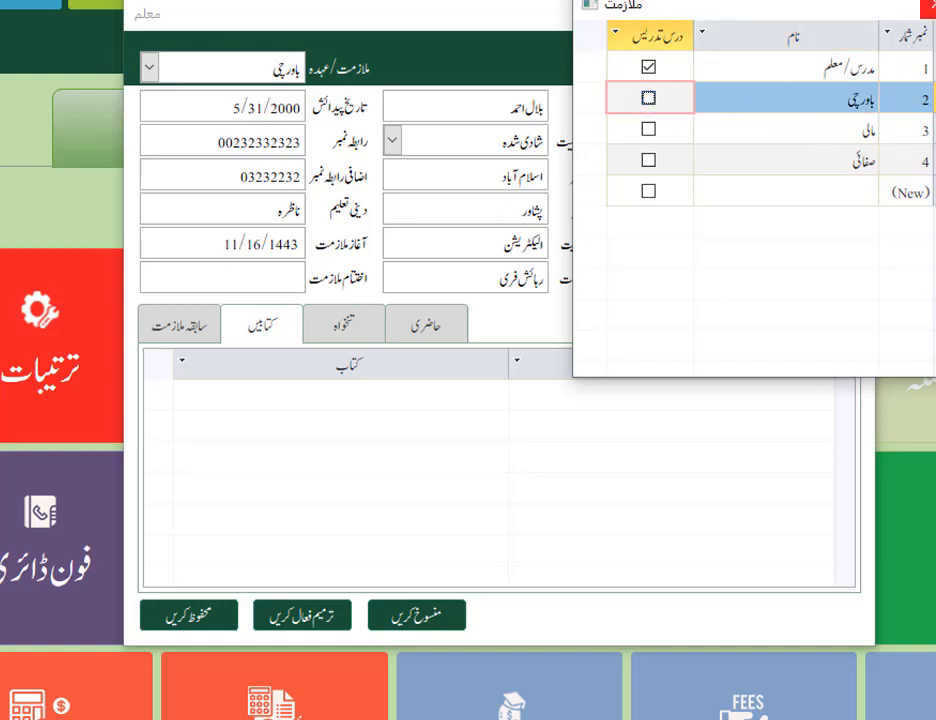
pyautogui.click(926, 8)
pyautogui.click(215, 613)
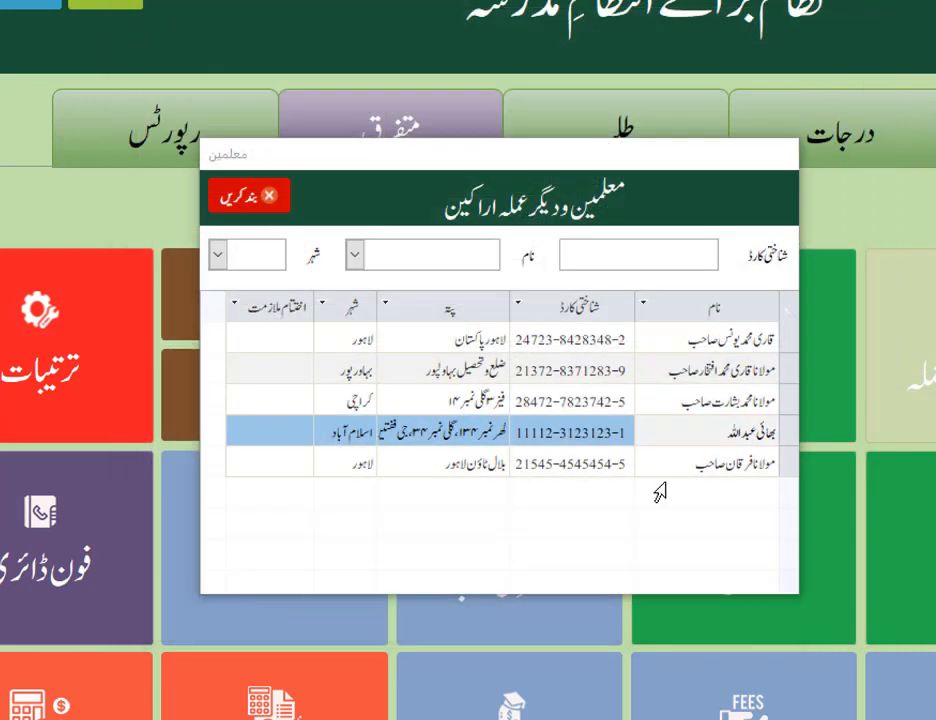
# Review the cook's record and the position choices in the last listed teacher's record, and close the staff list
pyautogui.doubleClick(716, 428)
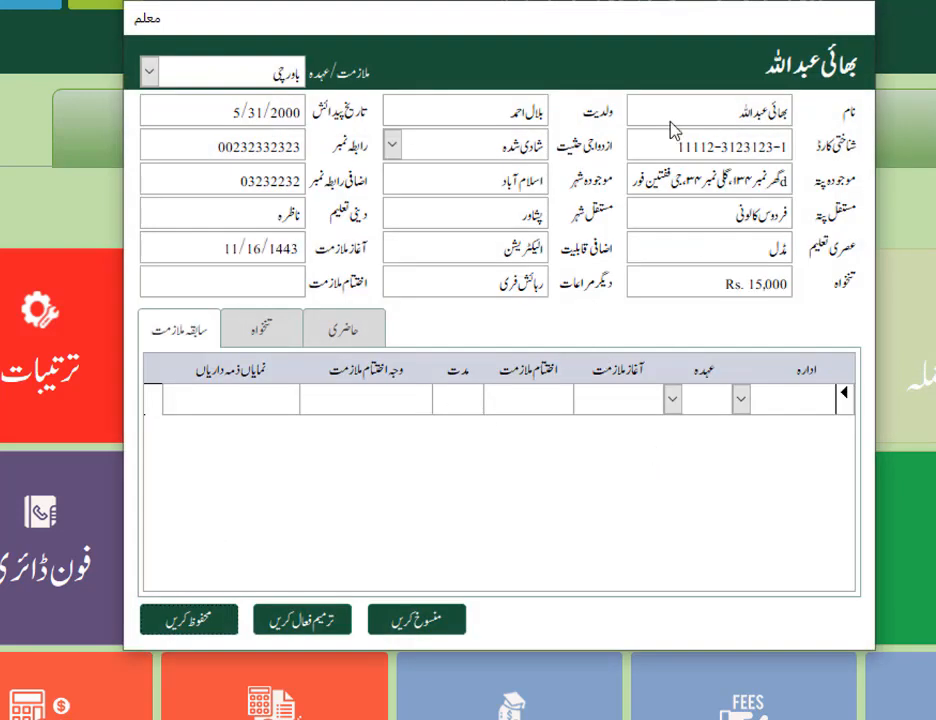
pyautogui.click(190, 621)
pyautogui.click(716, 463)
pyautogui.doubleClick(716, 463)
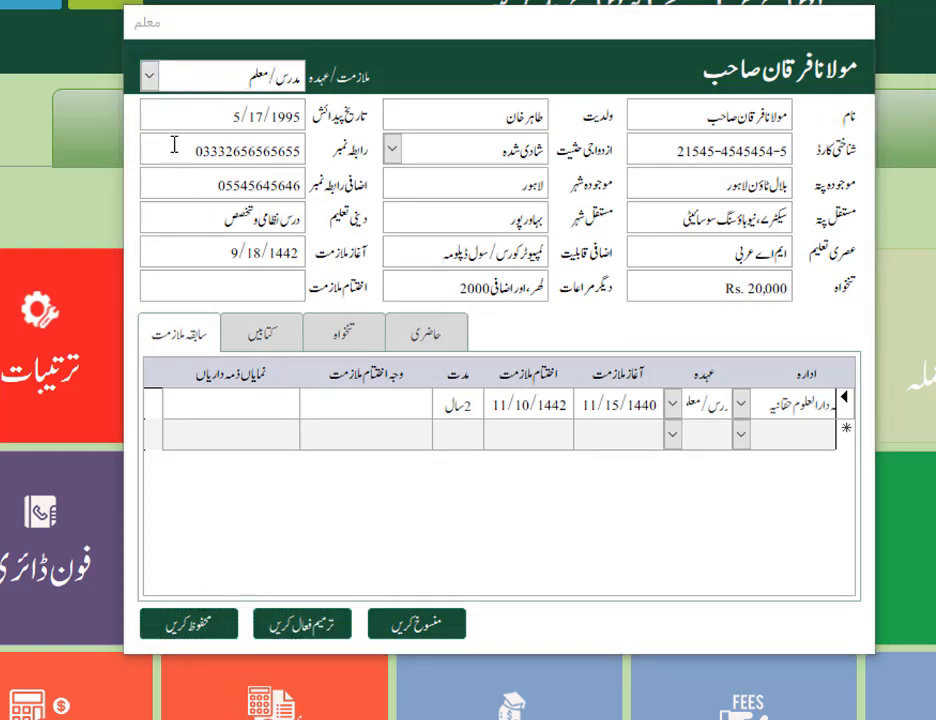
pyautogui.click(149, 76)
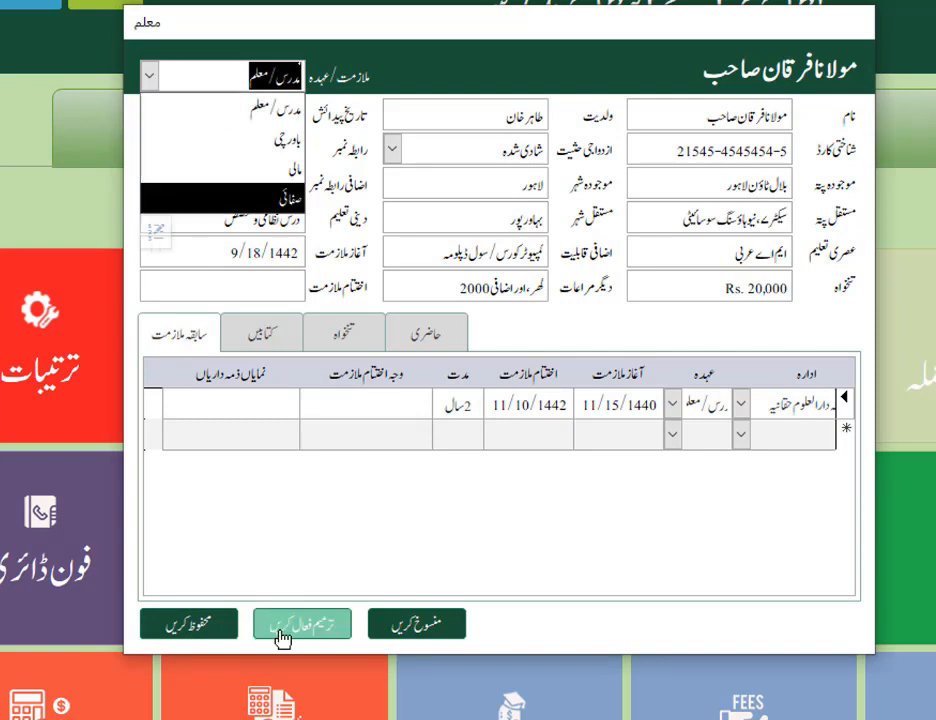
pyautogui.click(208, 628)
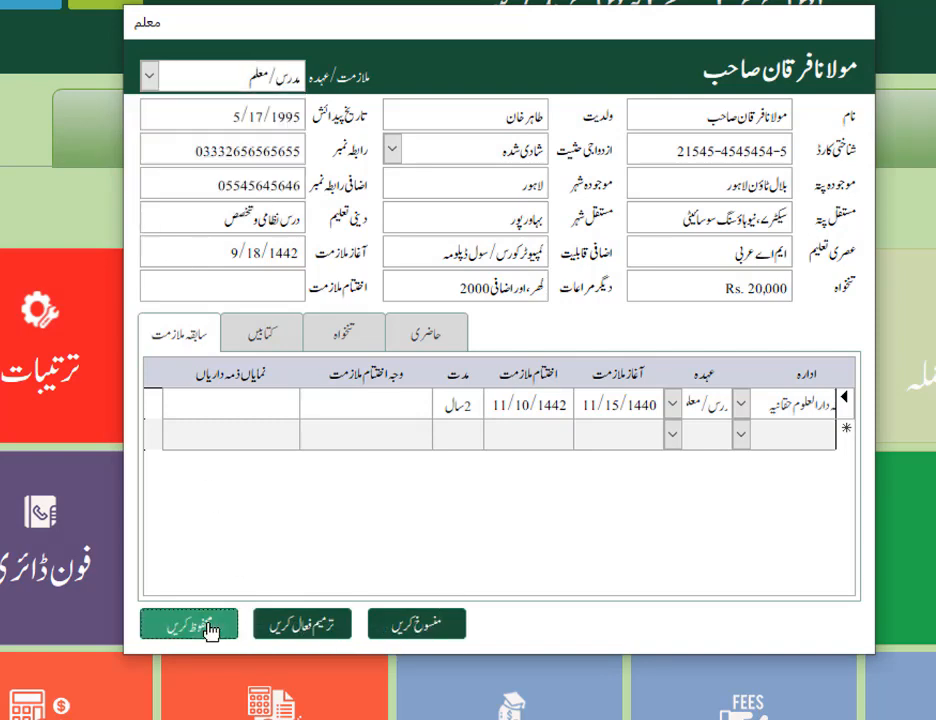
pyautogui.click(208, 628)
pyautogui.click(285, 197)
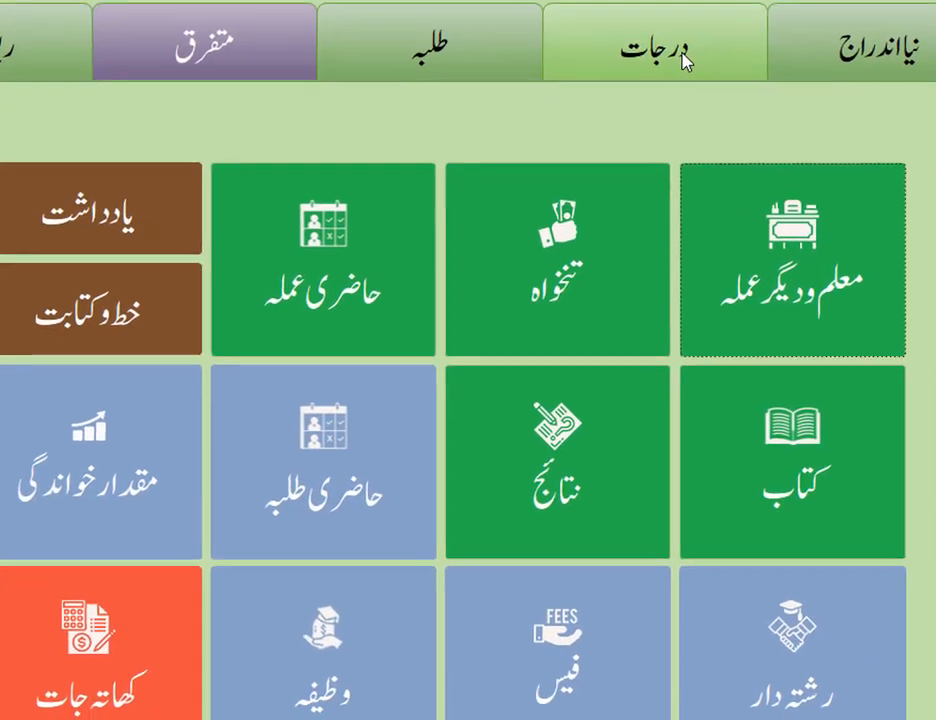
# Open the 2022 ثانی class from the classes (درجات) section and view the teachers selectable for its اردو book
pyautogui.click(684, 60)
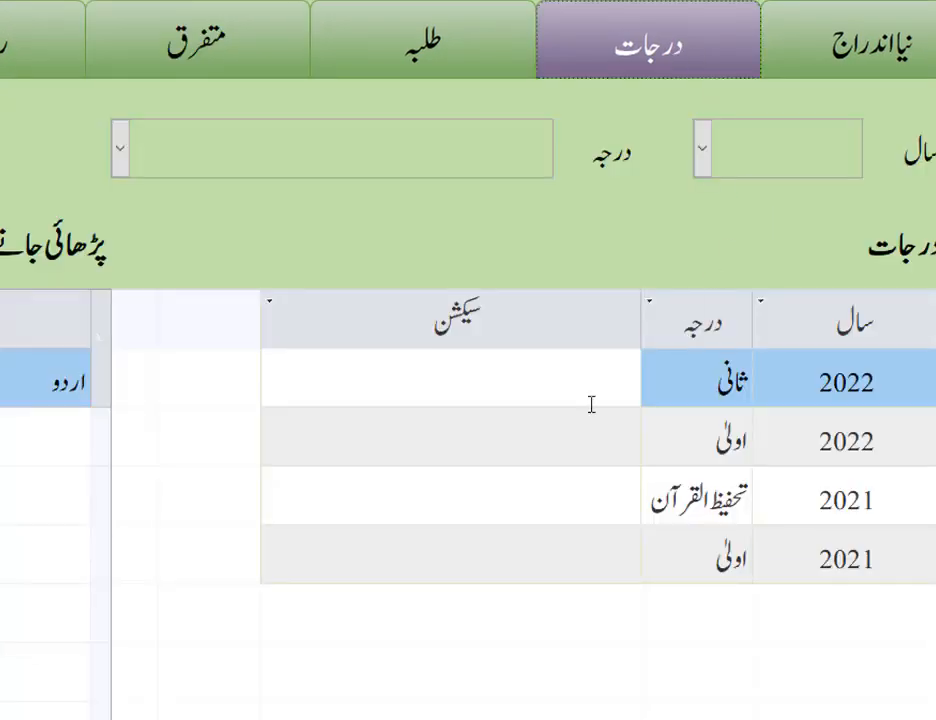
pyautogui.doubleClick(606, 372)
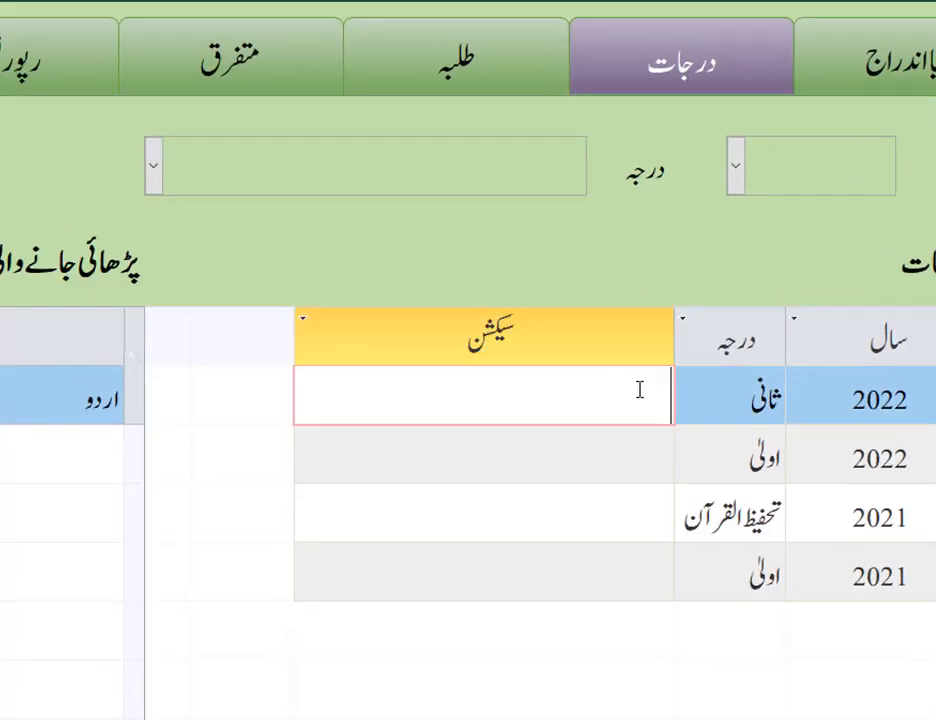
pyautogui.click(591, 234)
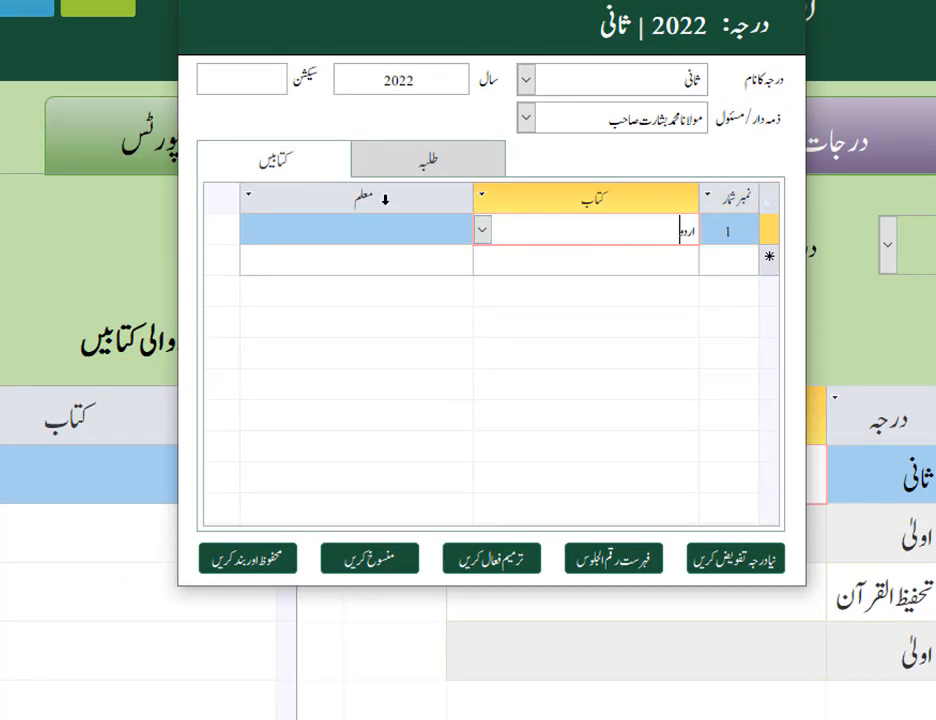
pyautogui.click(320, 237)
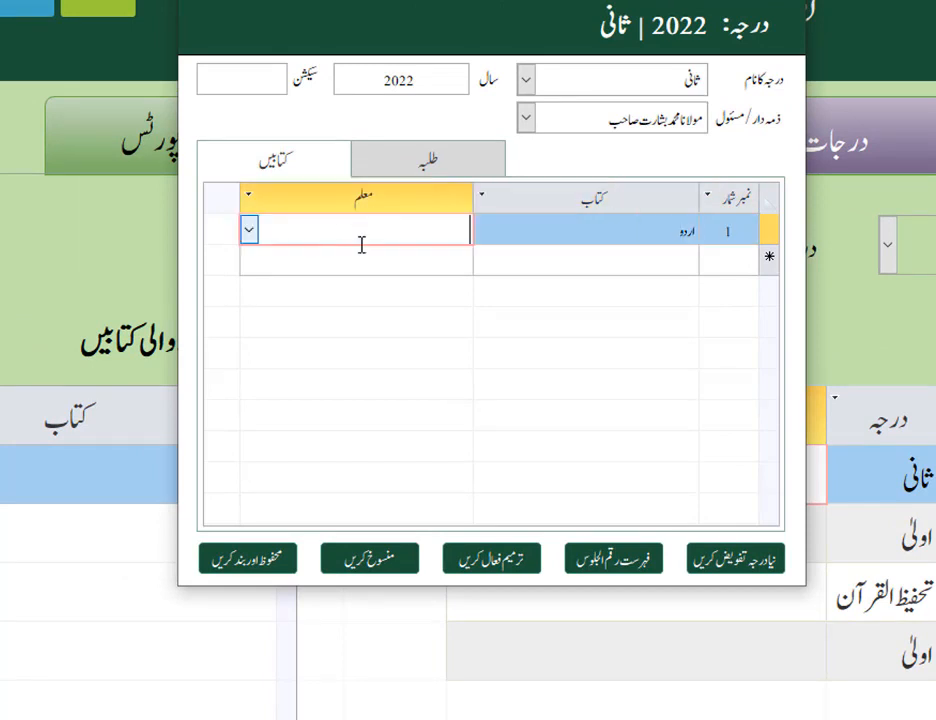
pyautogui.click(248, 232)
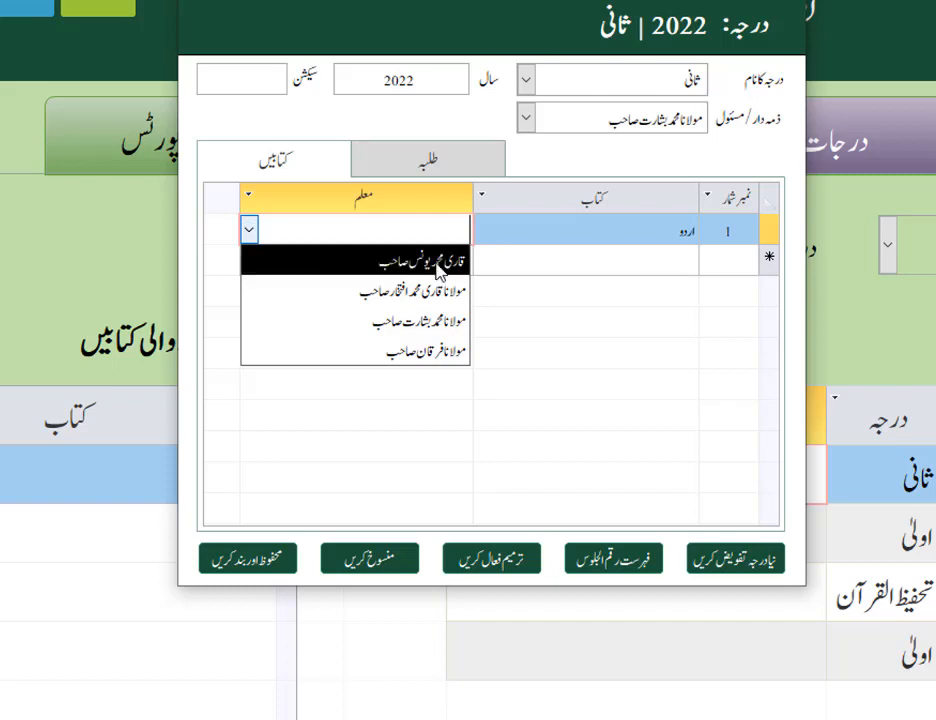
pyautogui.click(503, 327)
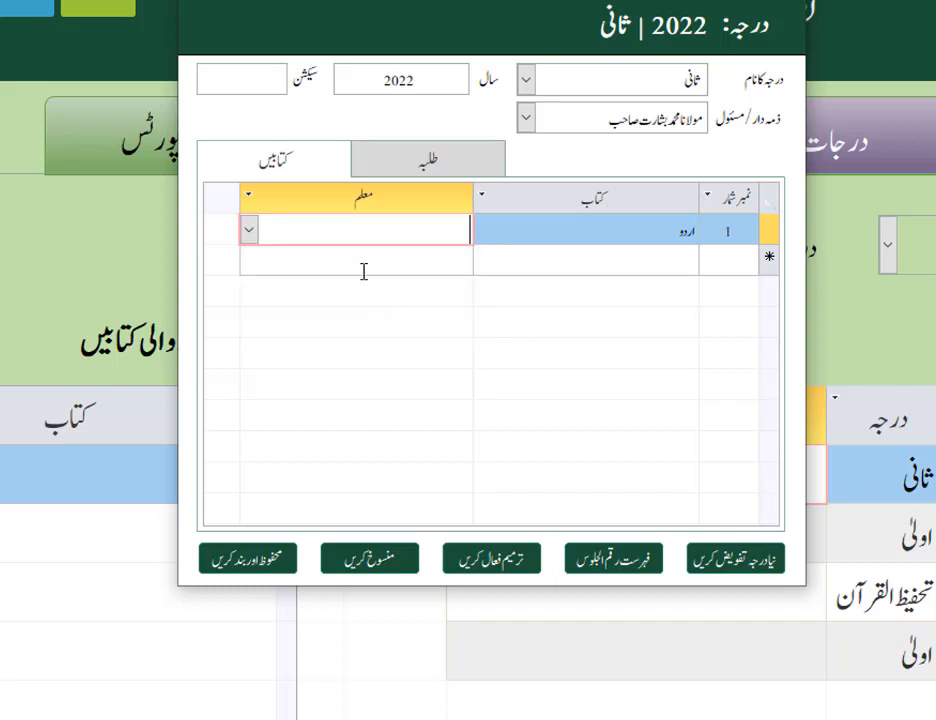
# Compare the teacher choices for the اردو book with the staff choices for the class's responsible person (ذمہ دار/مسئول)
pyautogui.click(249, 231)
pyautogui.click(345, 391)
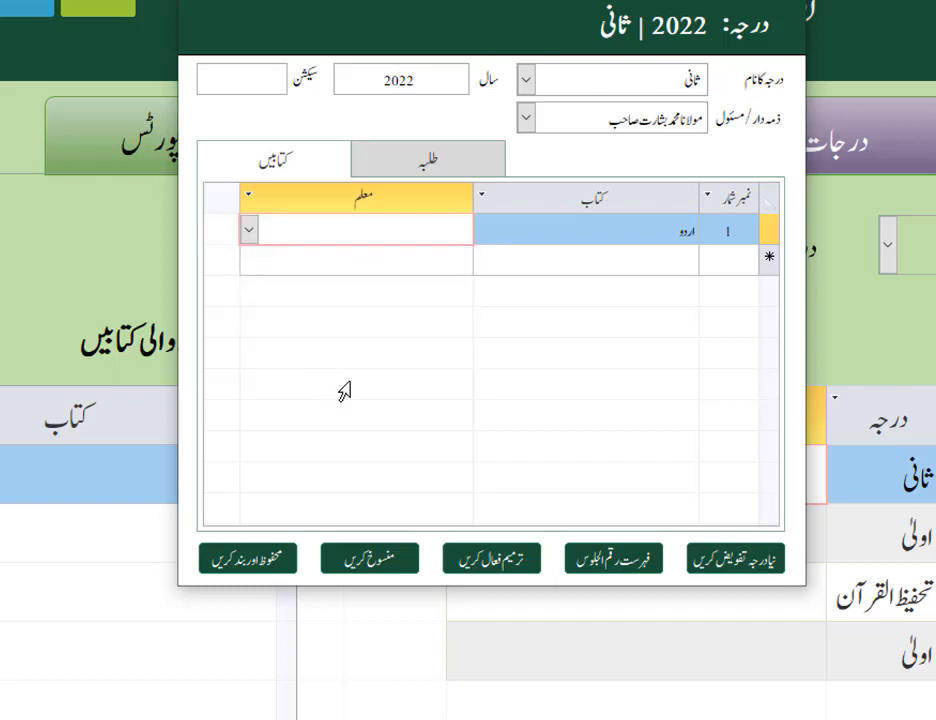
pyautogui.click(248, 232)
pyautogui.click(472, 399)
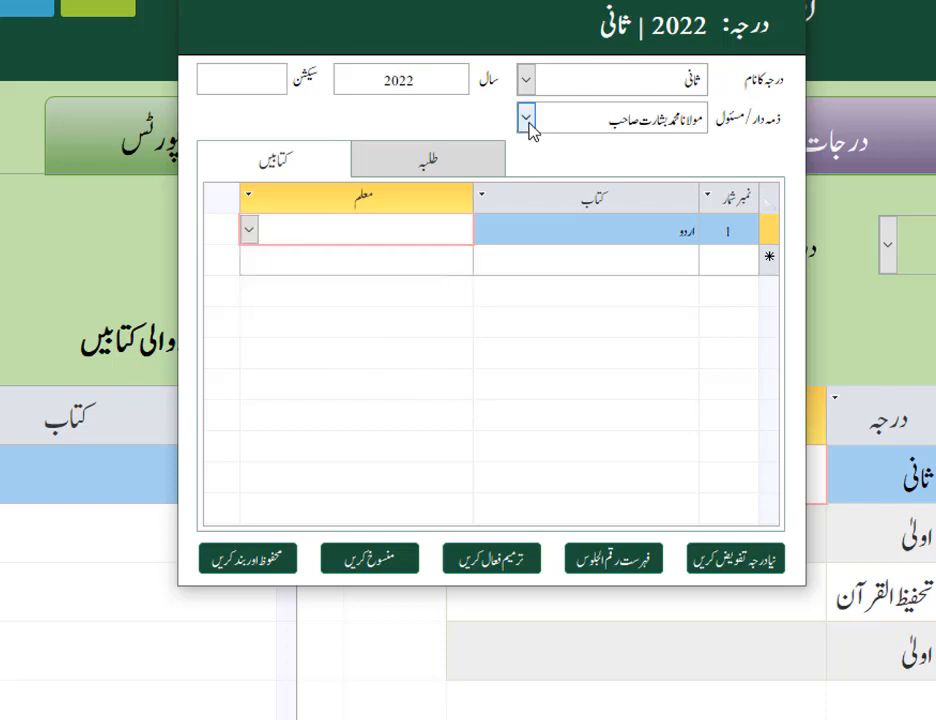
pyautogui.click(527, 120)
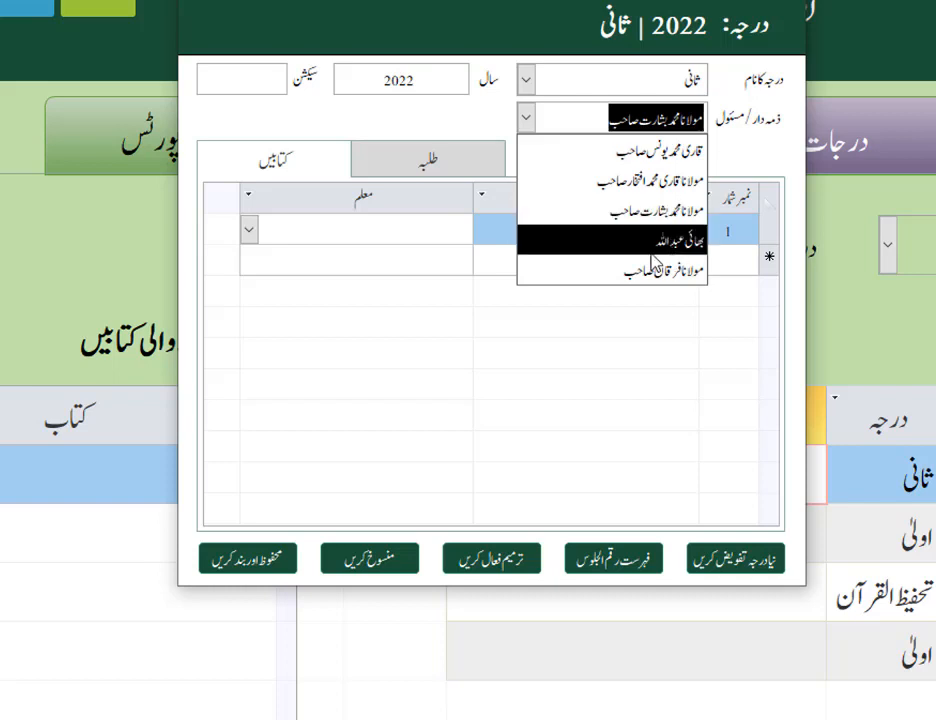
pyautogui.click(605, 350)
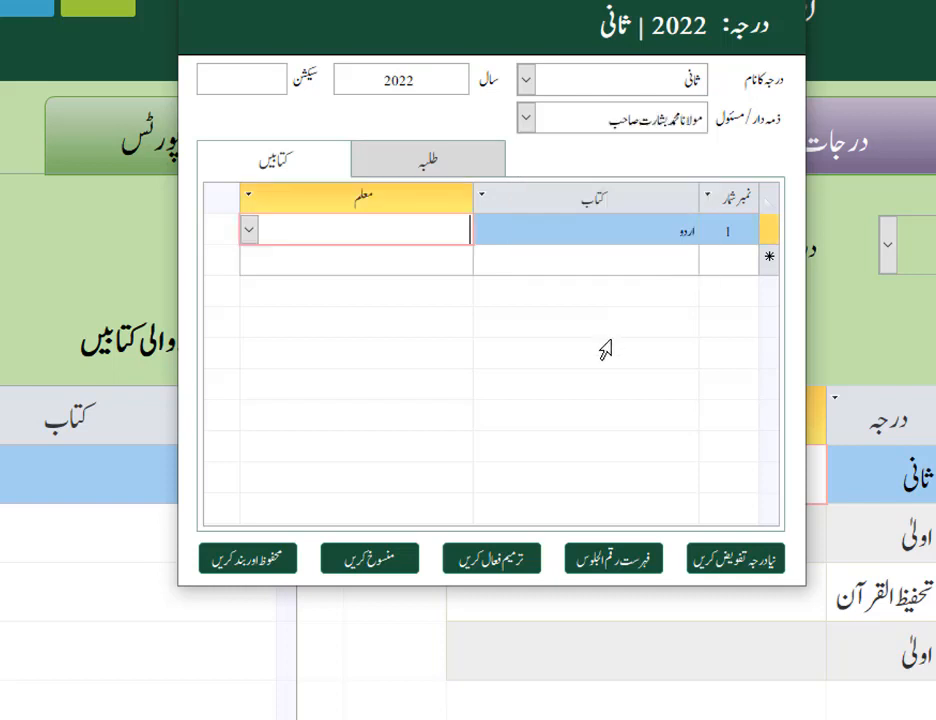
# Review the selectable teachers in the معلم column for the 2022 ثانی class's اردو book without assigning one
pyautogui.click(248, 232)
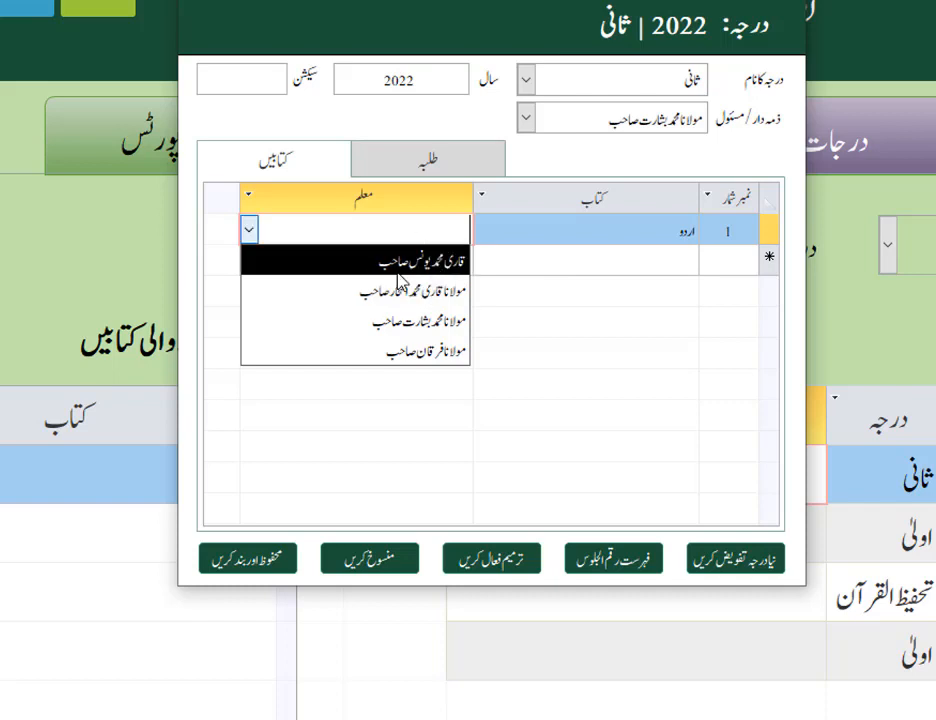
pyautogui.click(361, 388)
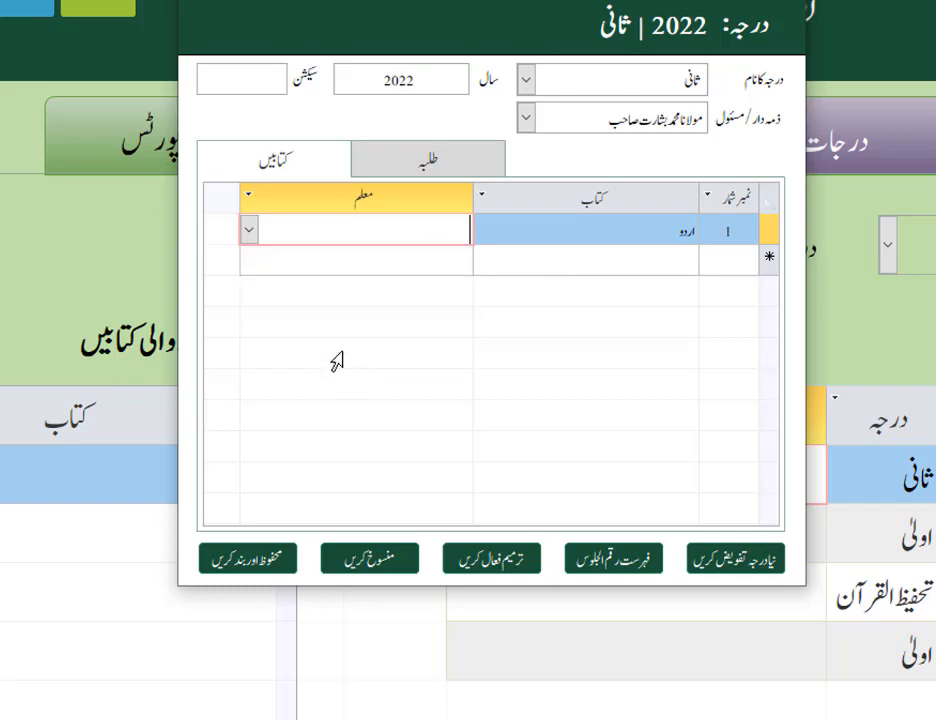
pyautogui.click(248, 232)
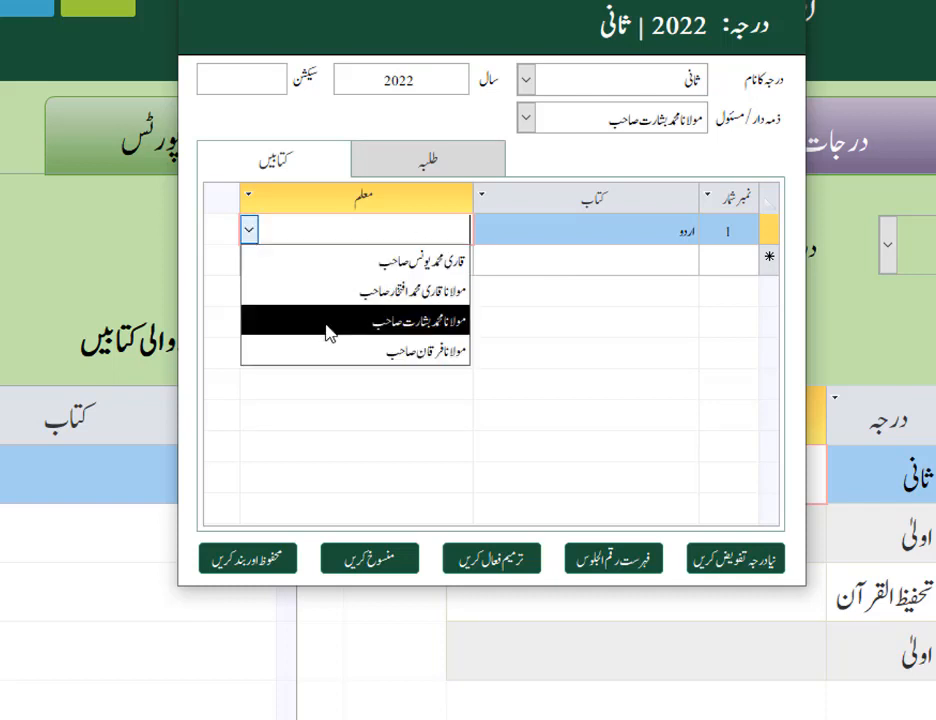
pyautogui.click(630, 235)
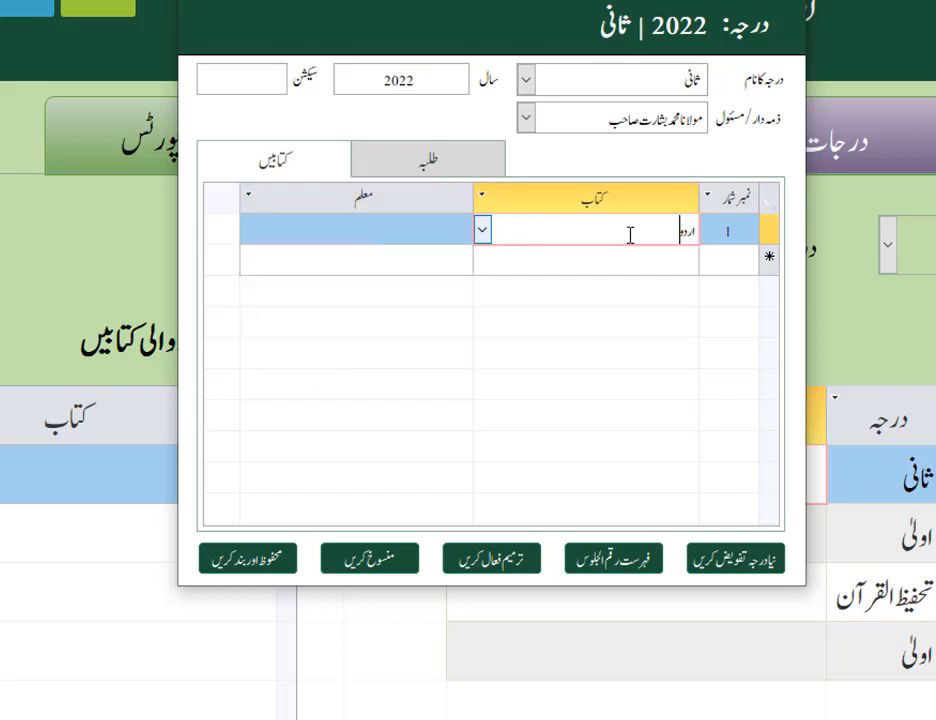
pyautogui.click(310, 227)
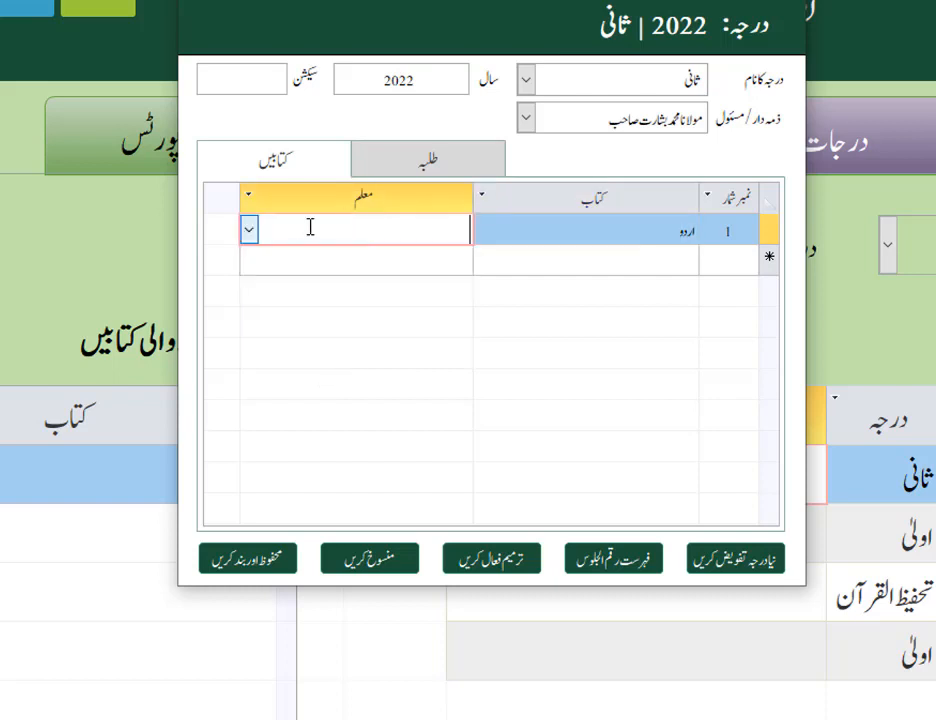
pyautogui.click(250, 233)
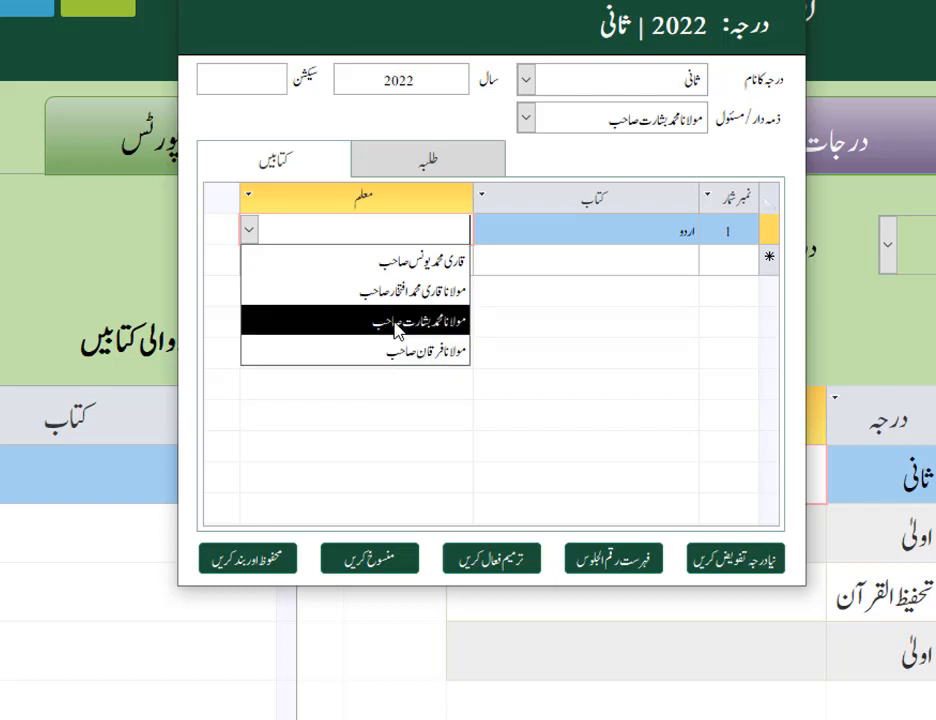
pyautogui.click(393, 244)
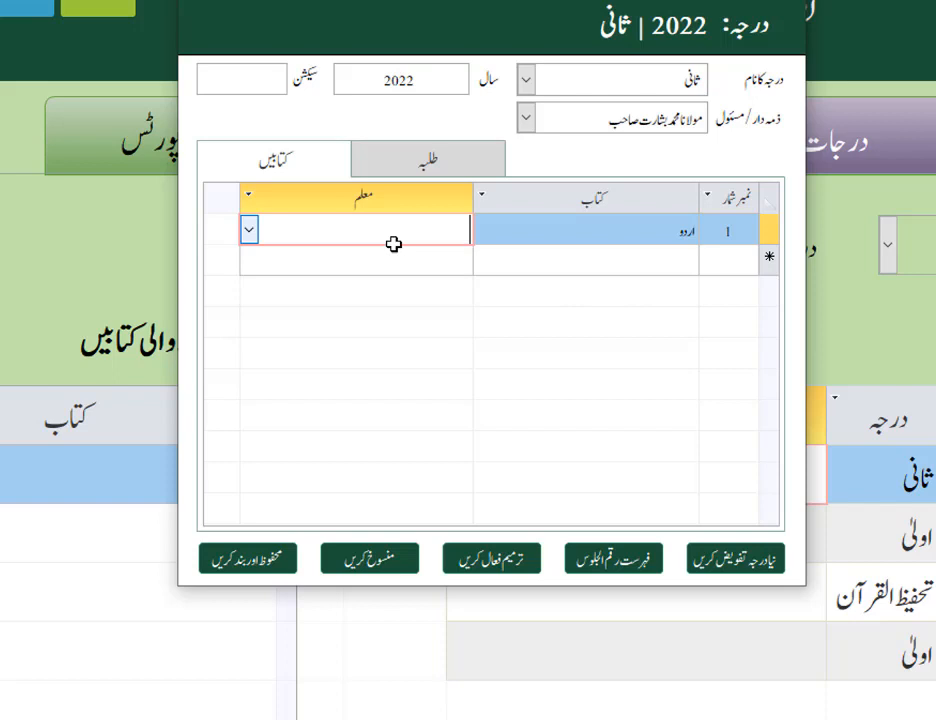
pyautogui.click(250, 233)
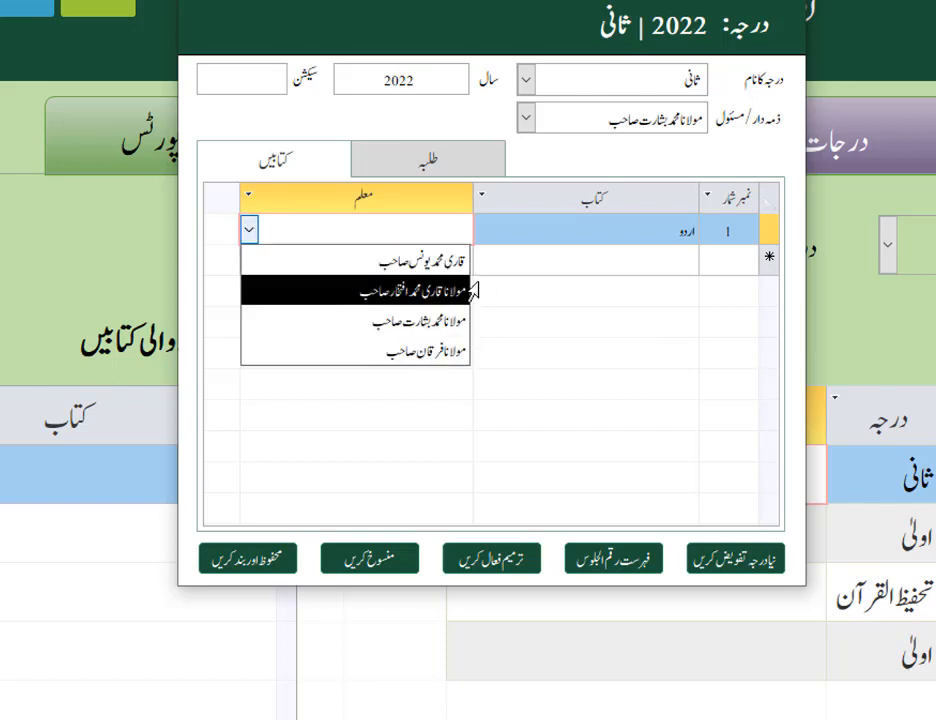
pyautogui.click(556, 261)
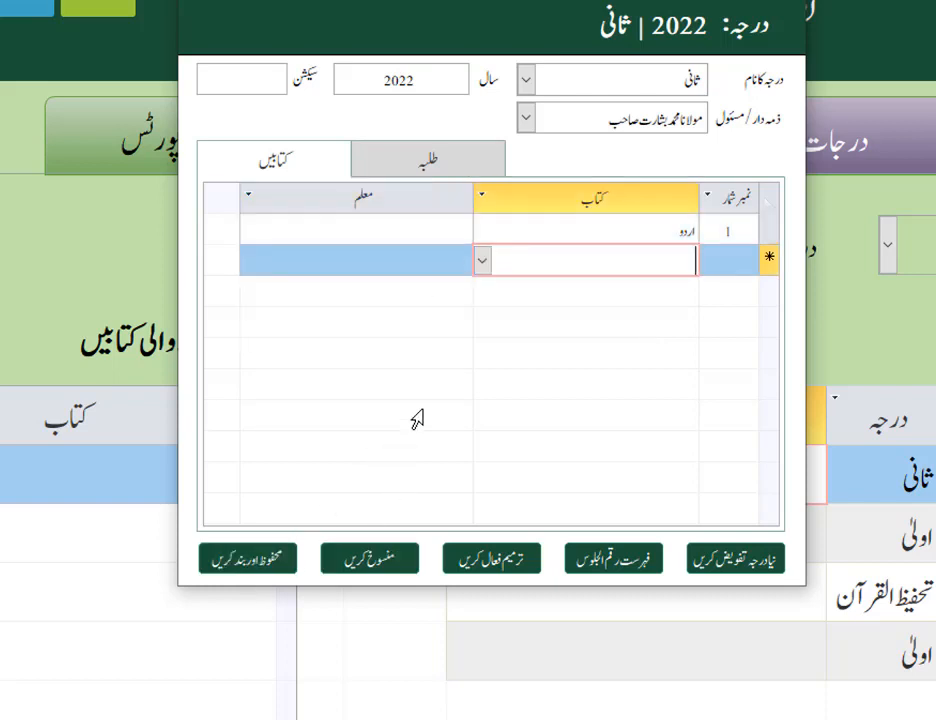
pyautogui.click(440, 232)
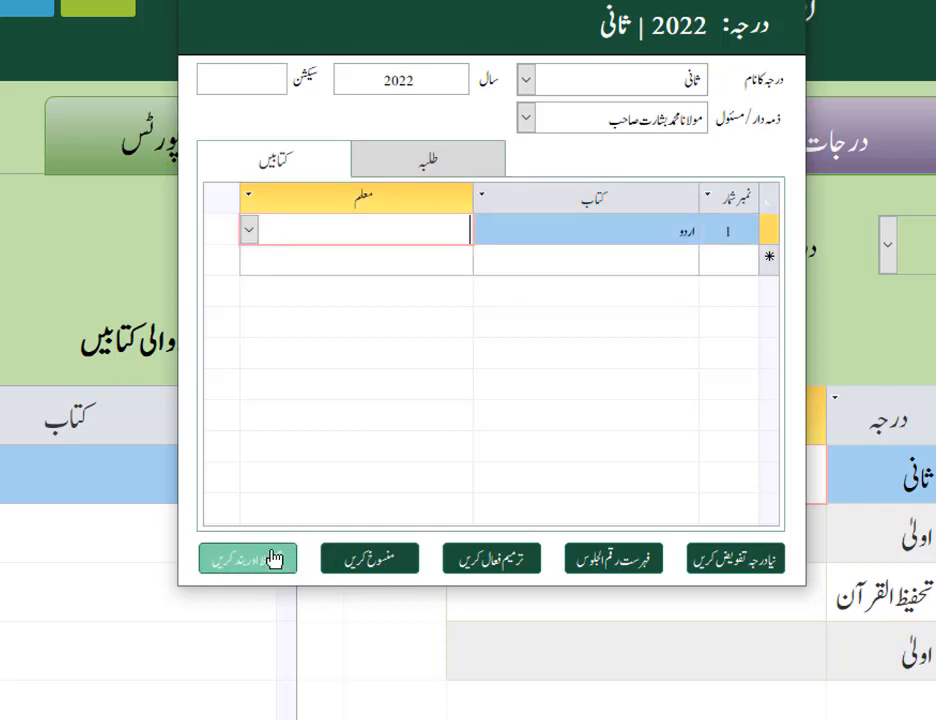